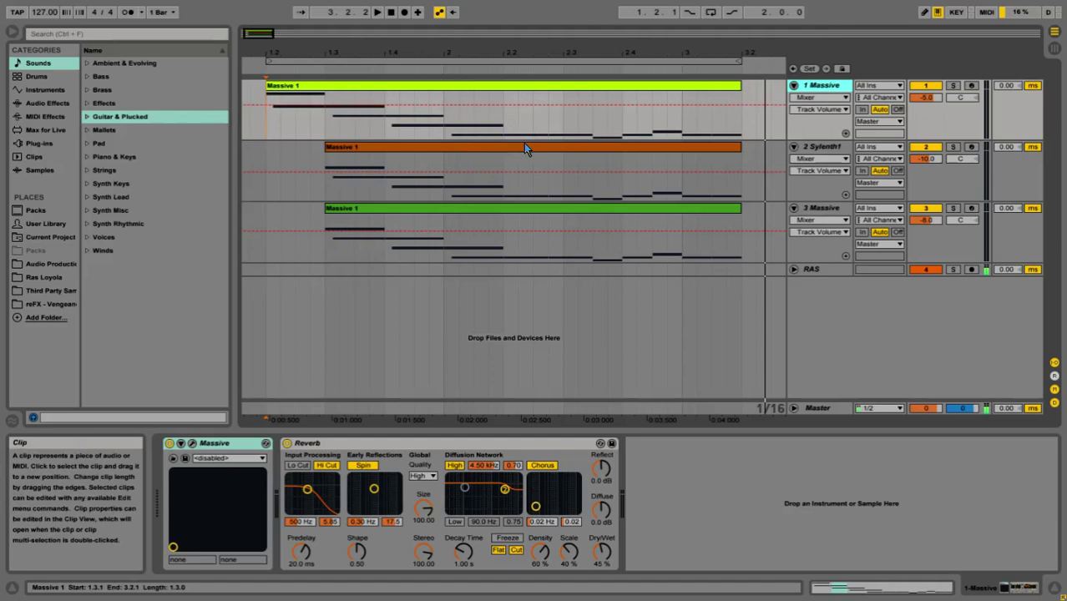
Step: Play the three layered Massive and Sylenth1 clips together from position 1.2.1
{"action": "left_click_drag", "start_coordinate": [470, 155], "coordinate": [485, 154]}
{"action": "scroll", "coordinate": [522, 181], "scroll_direction": "right", "scroll_amount": 2}
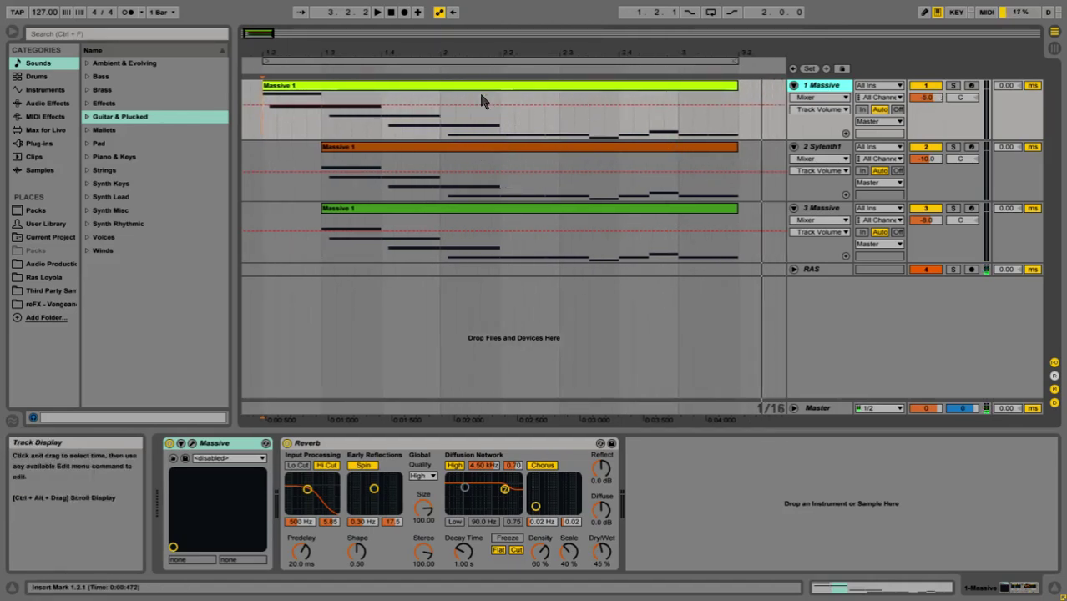
{"action": "left_click_drag", "start_coordinate": [461, 53], "coordinate": [461, 51]}
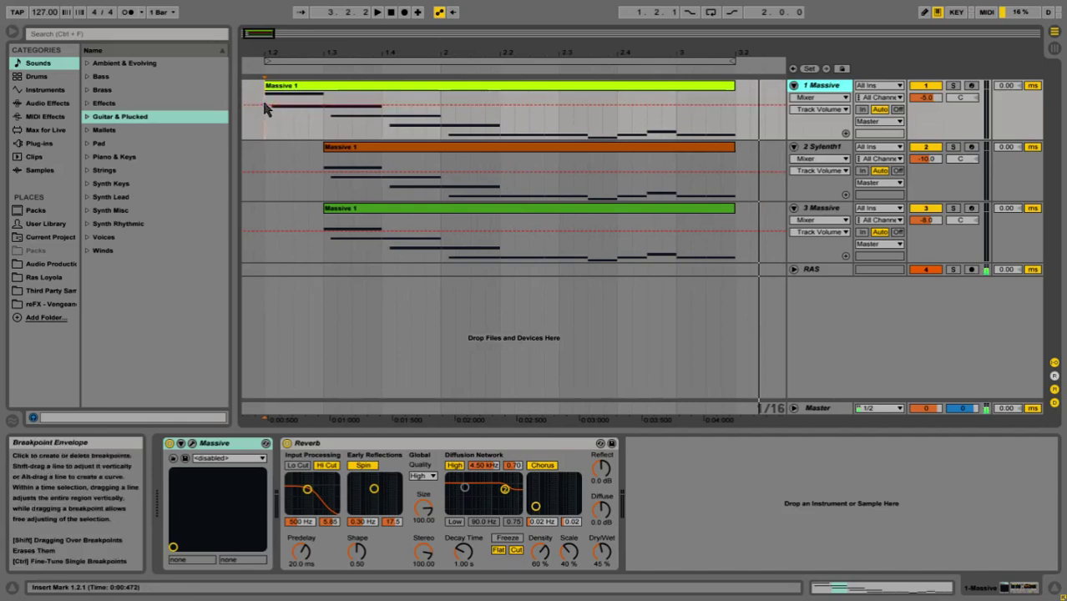
{"action": "key", "text": "space"}
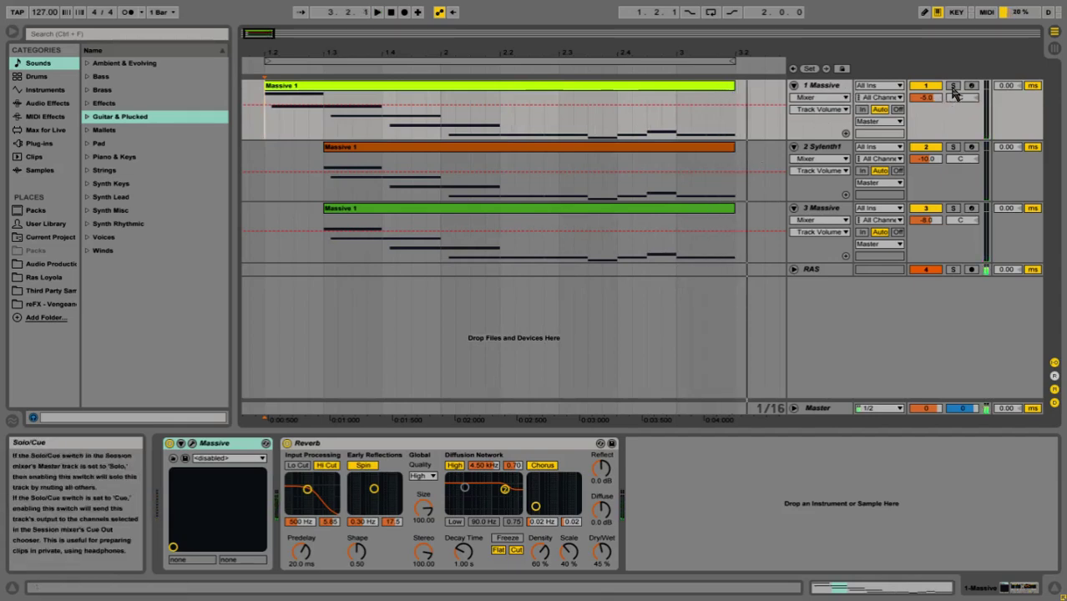
Step: Audition the first Massive track by itself with tracks 2 and 3 deactivated, and reactivate both tracks
{"action": "left_click", "coordinate": [925, 146]}
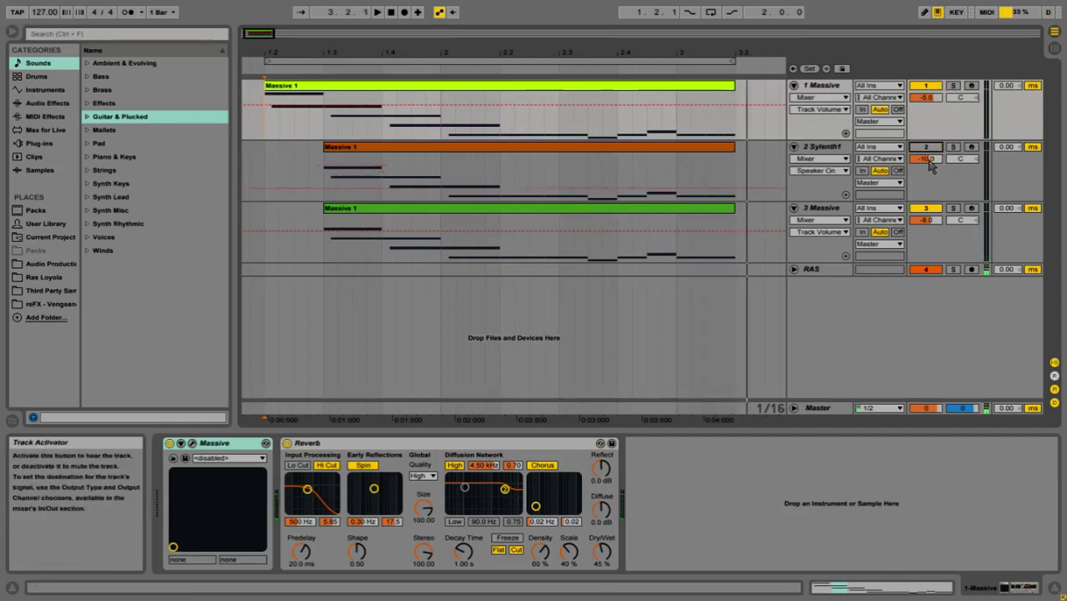
{"action": "left_click", "coordinate": [925, 208]}
{"action": "left_click", "coordinate": [294, 139]}
{"action": "key", "text": "space"}
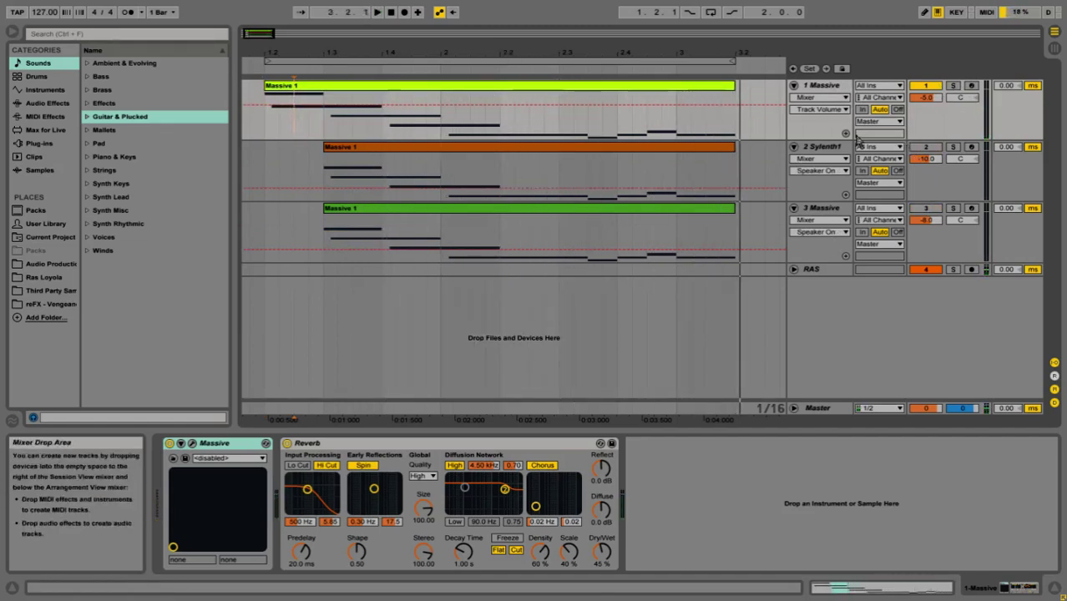
{"action": "left_click", "coordinate": [927, 147]}
{"action": "left_click", "coordinate": [929, 208]}
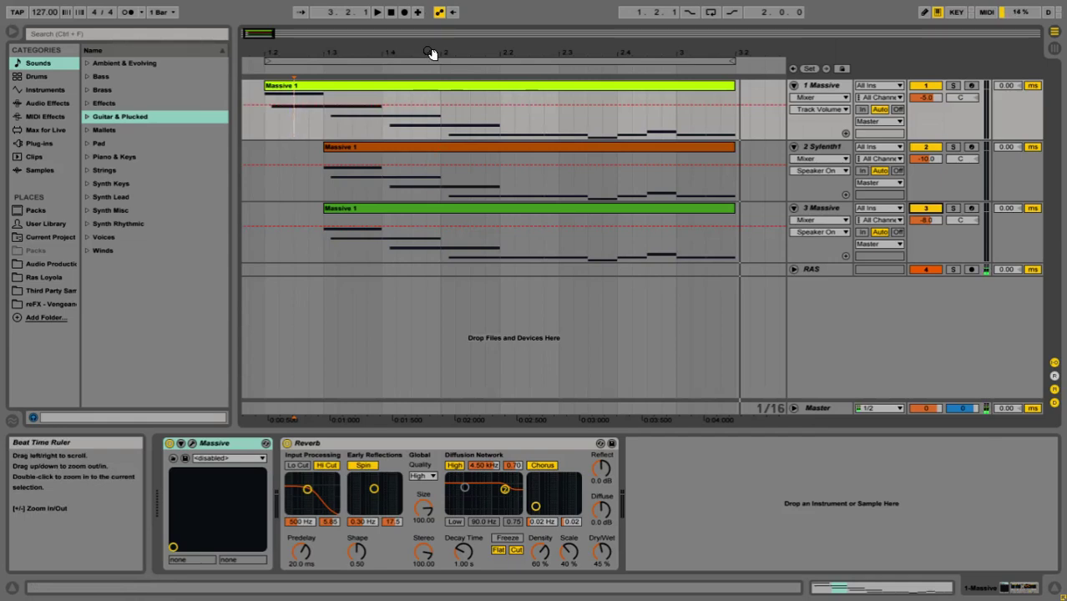
{"action": "scroll", "coordinate": [417, 152], "scroll_direction": "left", "scroll_amount": 2}
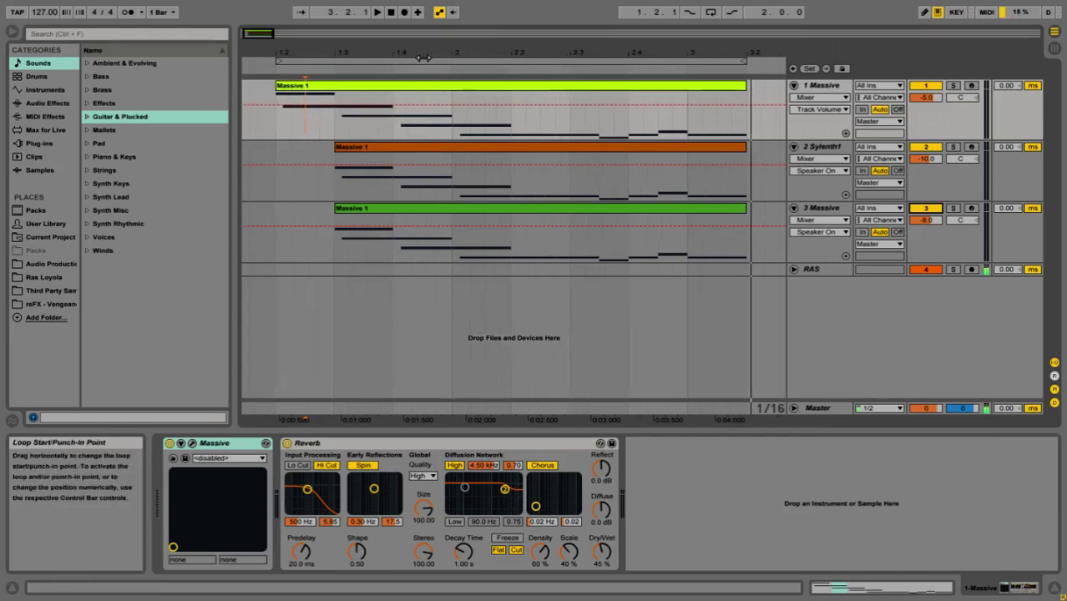
{"action": "left_click_drag", "start_coordinate": [423, 52], "coordinate": [429, 58]}
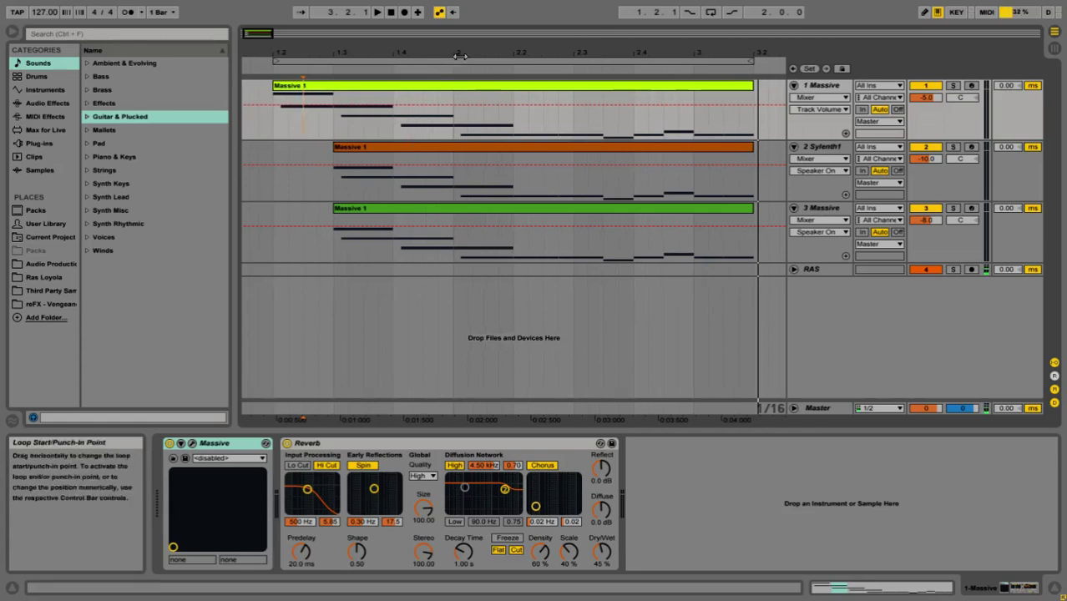
{"action": "mouse_move", "coordinate": [440, 174]}
{"action": "left_mouse_down", "text": "alt"}
{"action": "mouse_move", "coordinate": [457, 176]}
{"action": "mouse_move", "coordinate": [443, 174]}
{"action": "left_mouse_up", "text": "alt"}
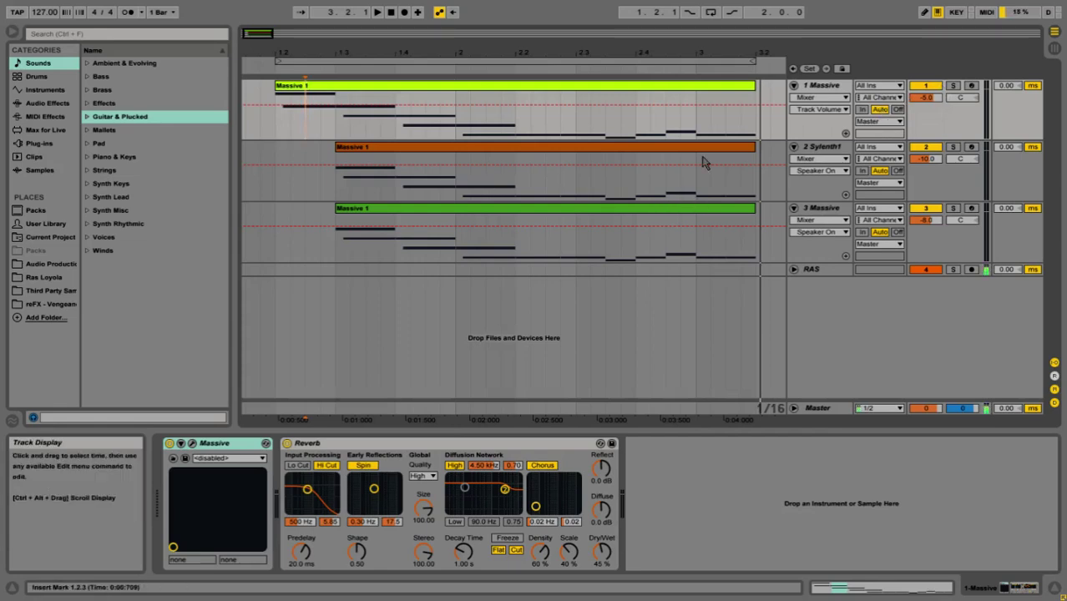
Step: Insert a MIDI track below the first Massive track and load the Massive instrument onto it, searching for "massi"
{"action": "left_click", "coordinate": [818, 86]}
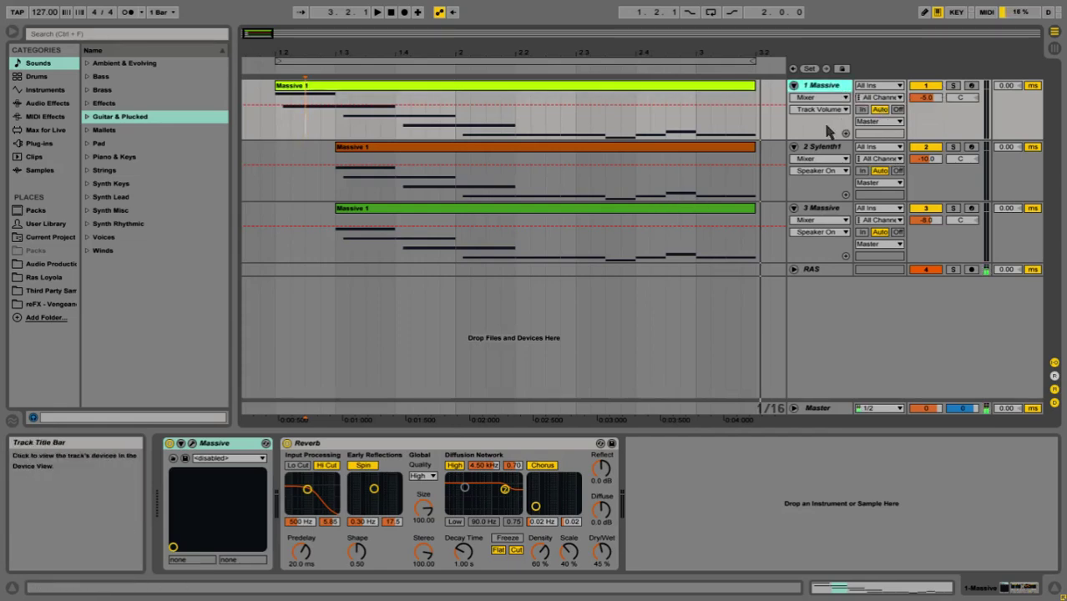
{"action": "key", "text": "ctrl+shift+t"}
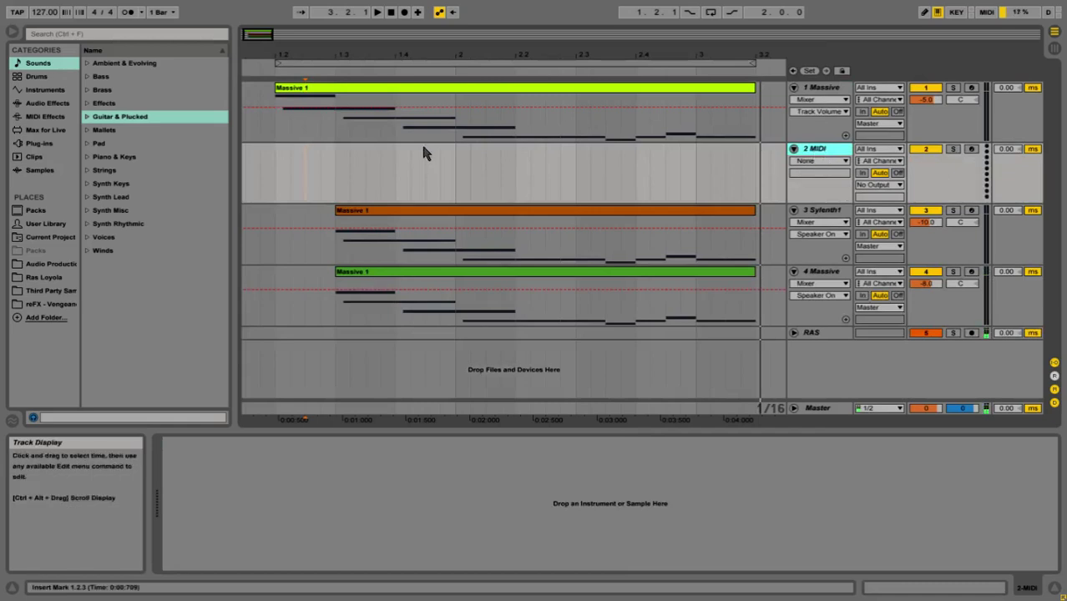
{"action": "key", "text": "ctrl+f"}
{"action": "type", "text": "mas"}
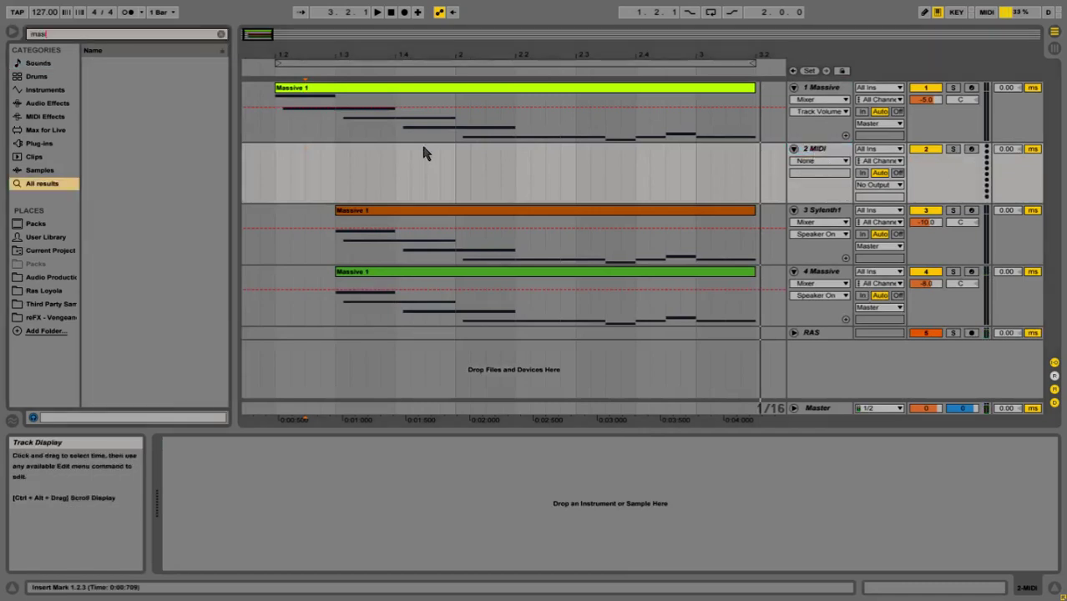
{"action": "type", "text": "si"}
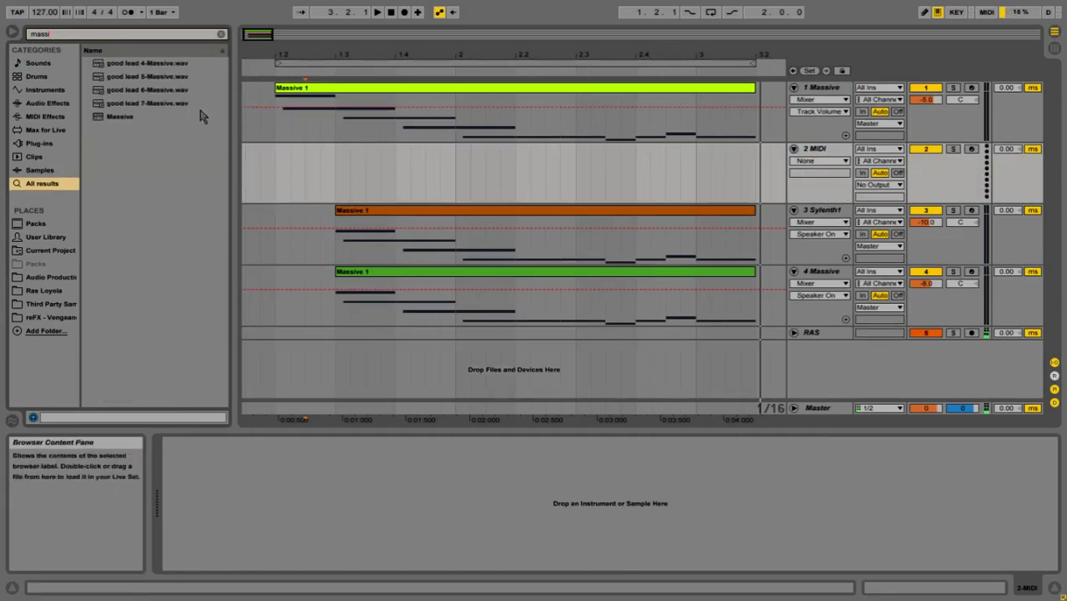
{"action": "double_click", "coordinate": [122, 122]}
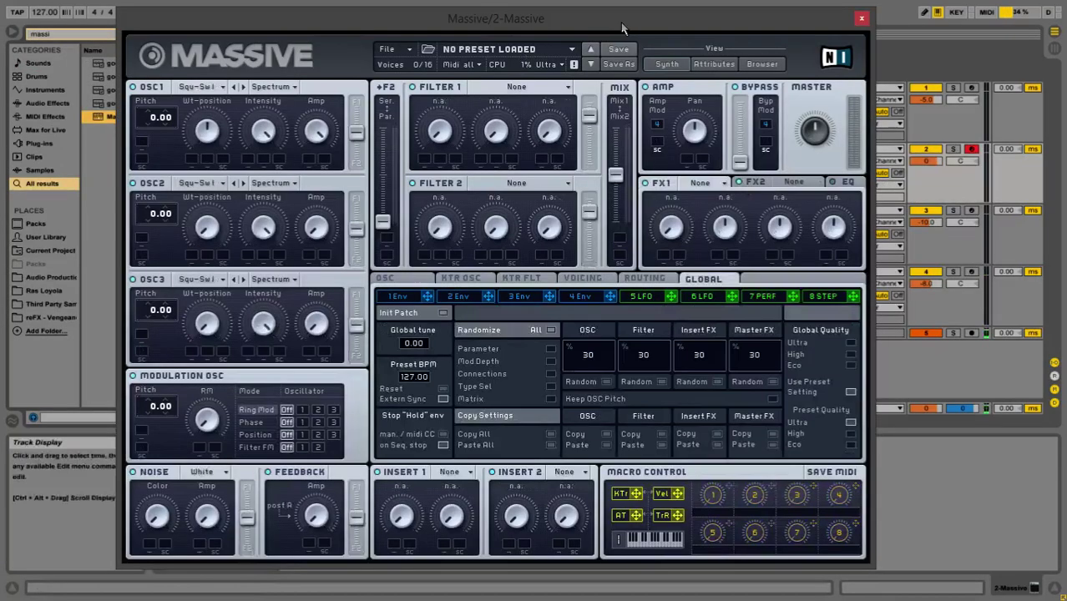
Step: Set OSC1 to the D-Throat wavetable at pitch -12.00 and route it fully to Filter 1
{"action": "left_click_drag", "start_coordinate": [624, 31], "coordinate": [622, 171]}
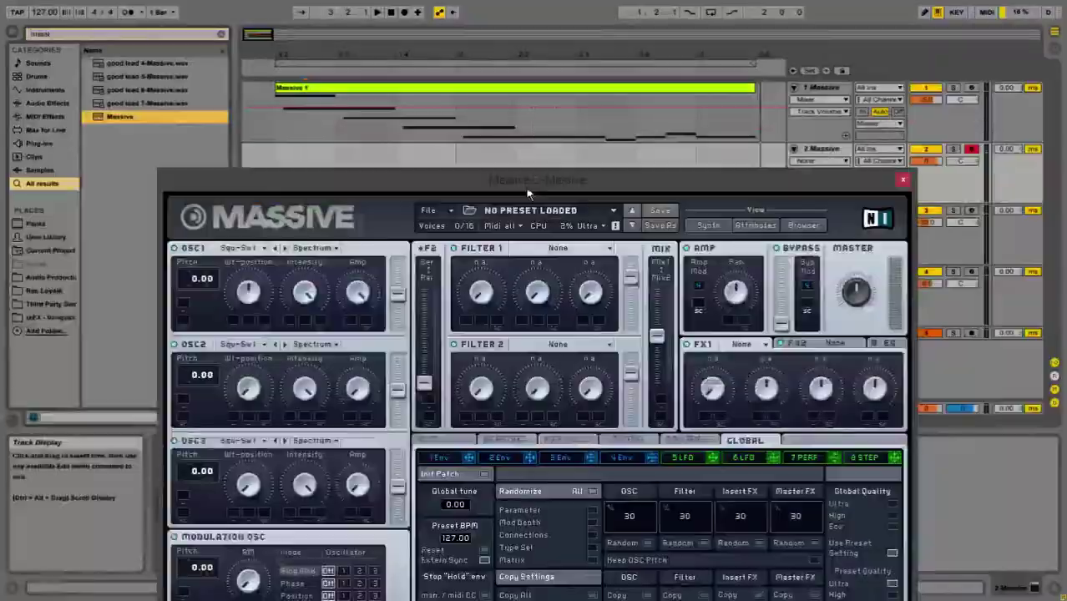
{"action": "left_click_drag", "start_coordinate": [528, 194], "coordinate": [580, 56]}
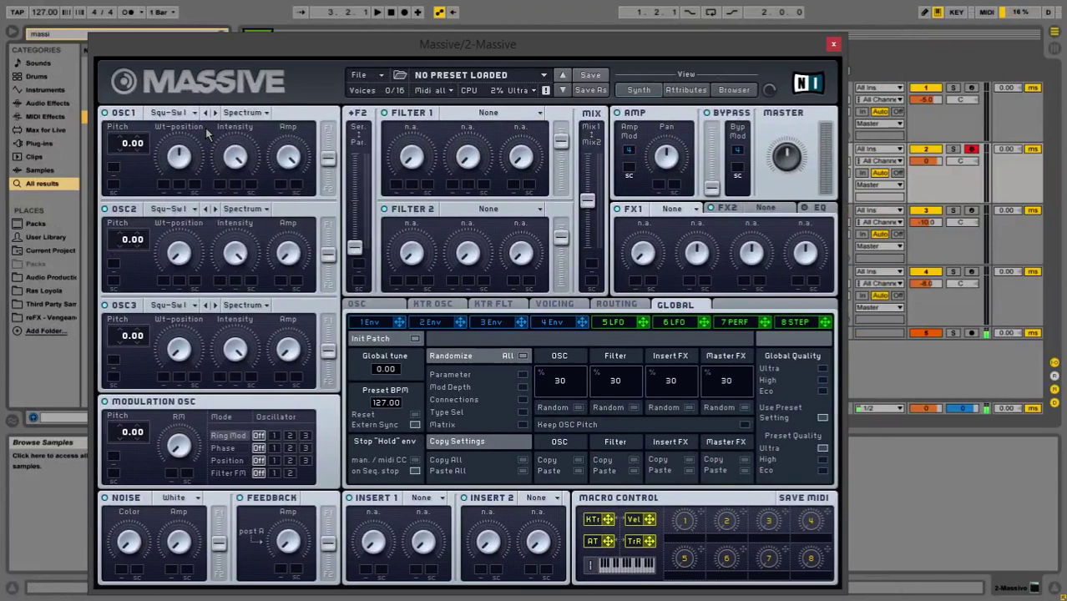
{"action": "left_click", "coordinate": [166, 113]}
{"action": "left_click", "coordinate": [387, 153]}
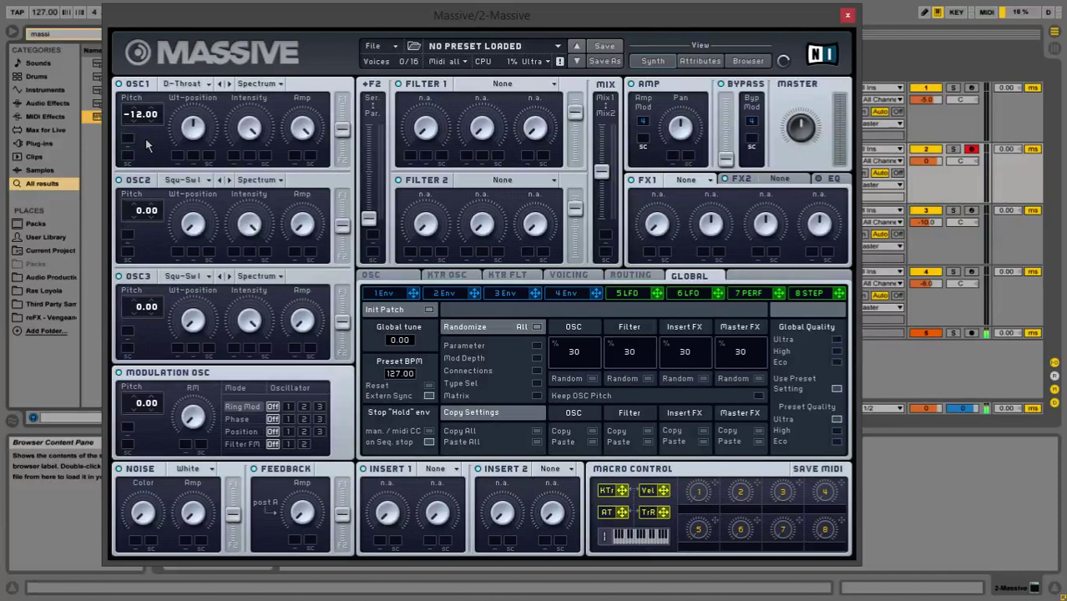
{"action": "left_click_drag", "start_coordinate": [342, 133], "coordinate": [341, 25]}
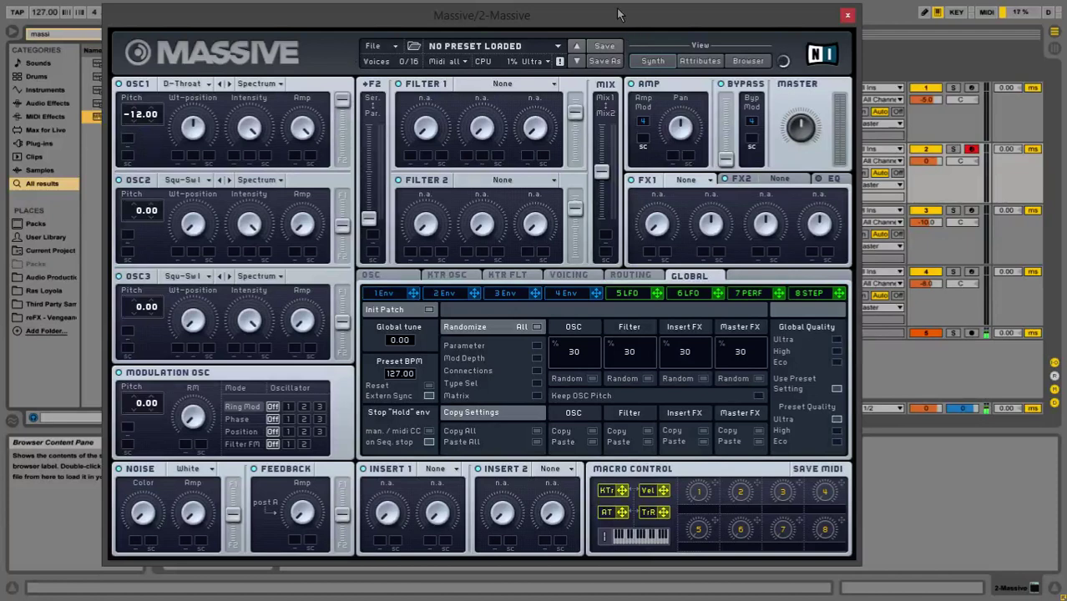
Step: Set Filter 1 to Comb and raise the output levels of Filter 1 and Filter 2 to maximum
{"action": "left_click_drag", "start_coordinate": [618, 14], "coordinate": [631, 17]}
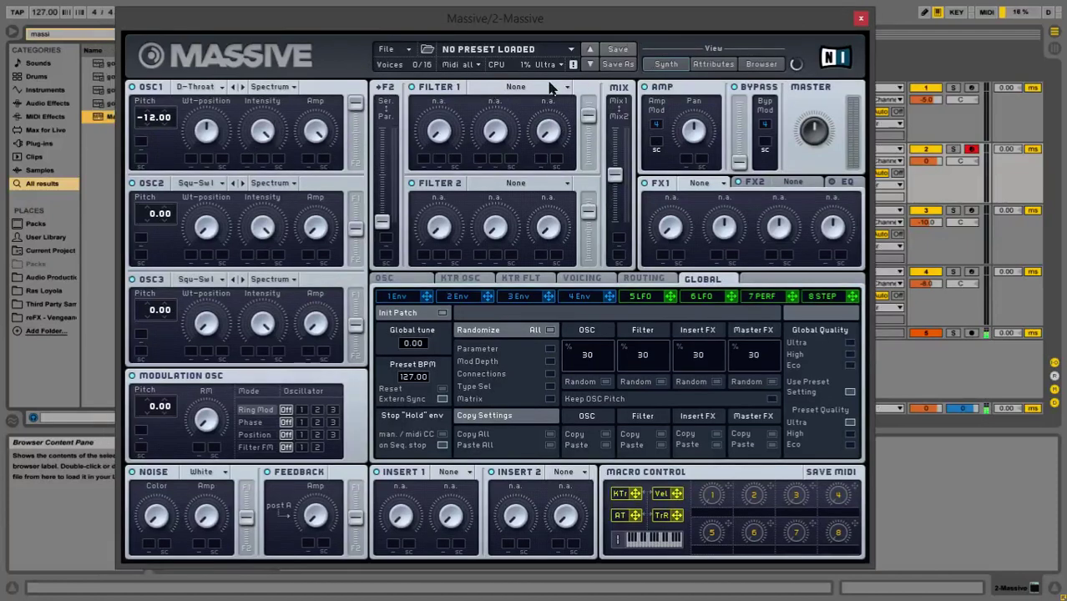
{"action": "left_click", "coordinate": [549, 87]}
{"action": "left_click", "coordinate": [480, 197]}
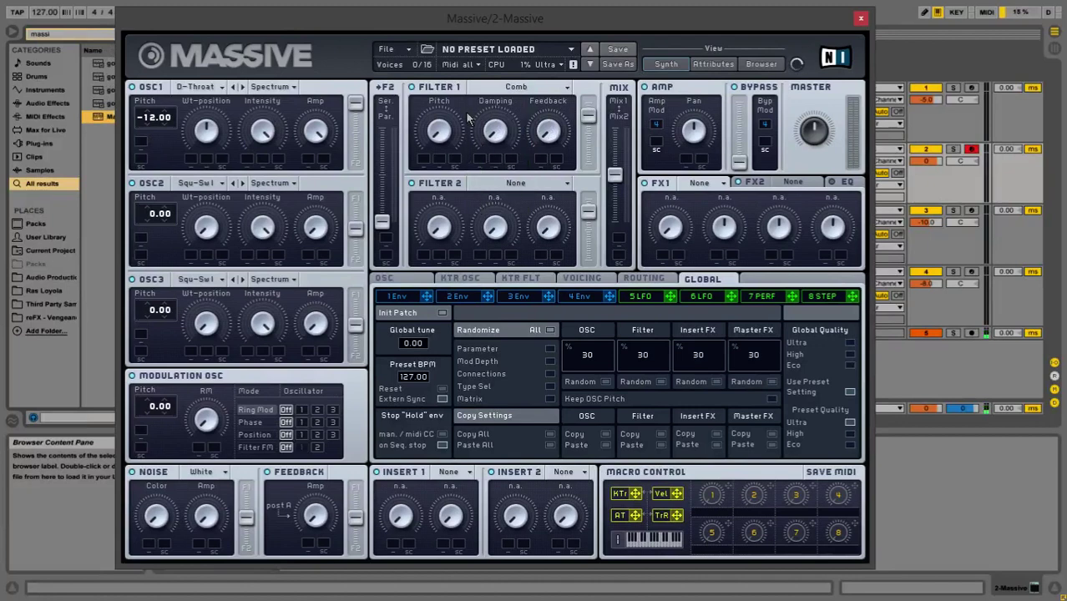
{"action": "left_click_drag", "start_coordinate": [590, 117], "coordinate": [596, 51]}
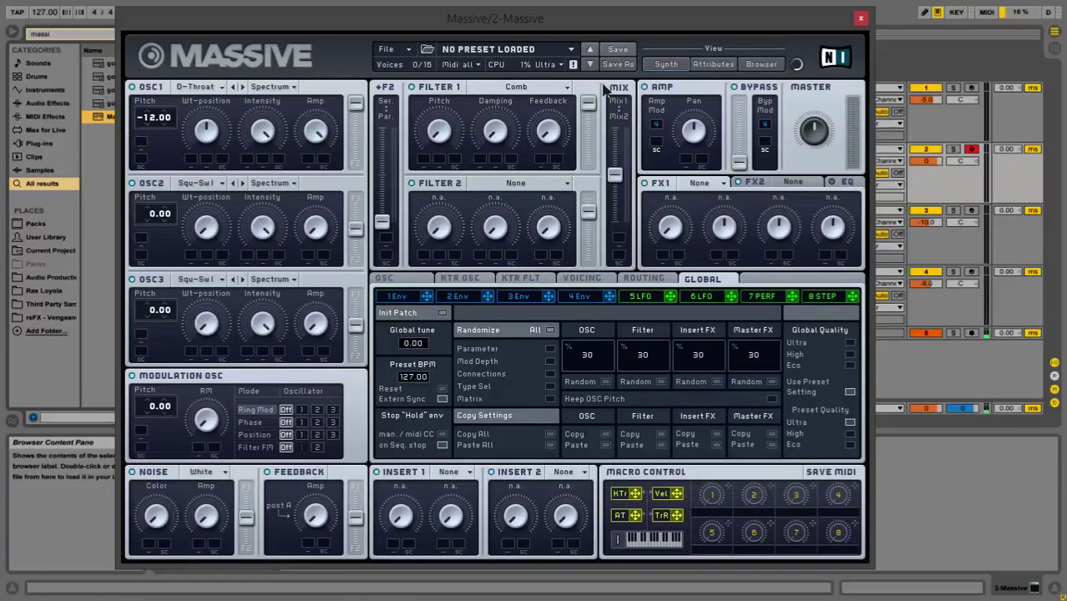
{"action": "left_click_drag", "start_coordinate": [590, 205], "coordinate": [588, 191]}
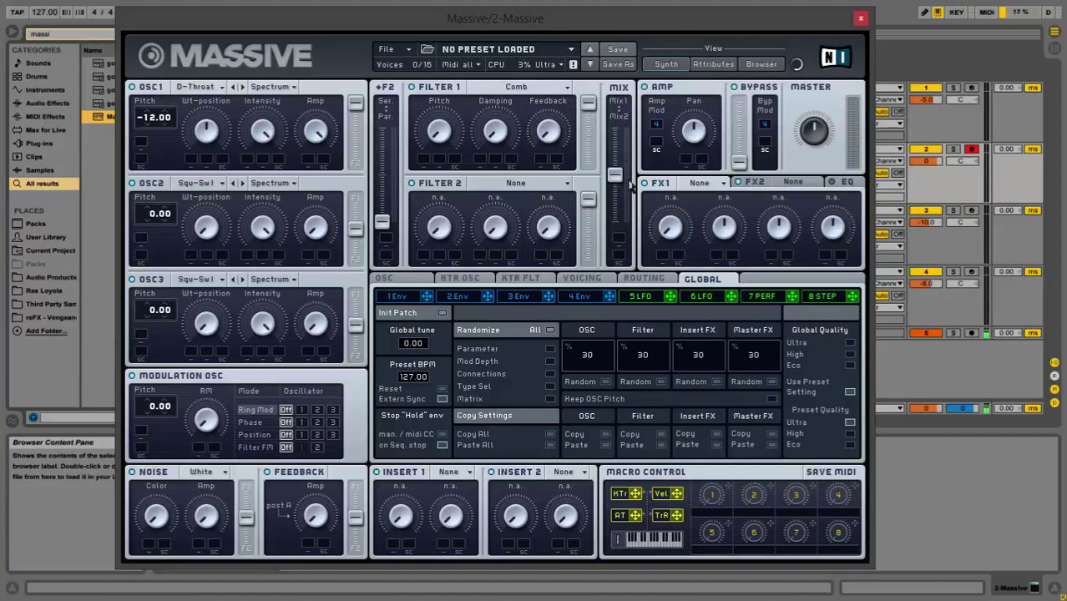
Step: Assign Brauner Tube to FX1 and Dimension Expander to FX2
{"action": "left_click", "coordinate": [708, 192]}
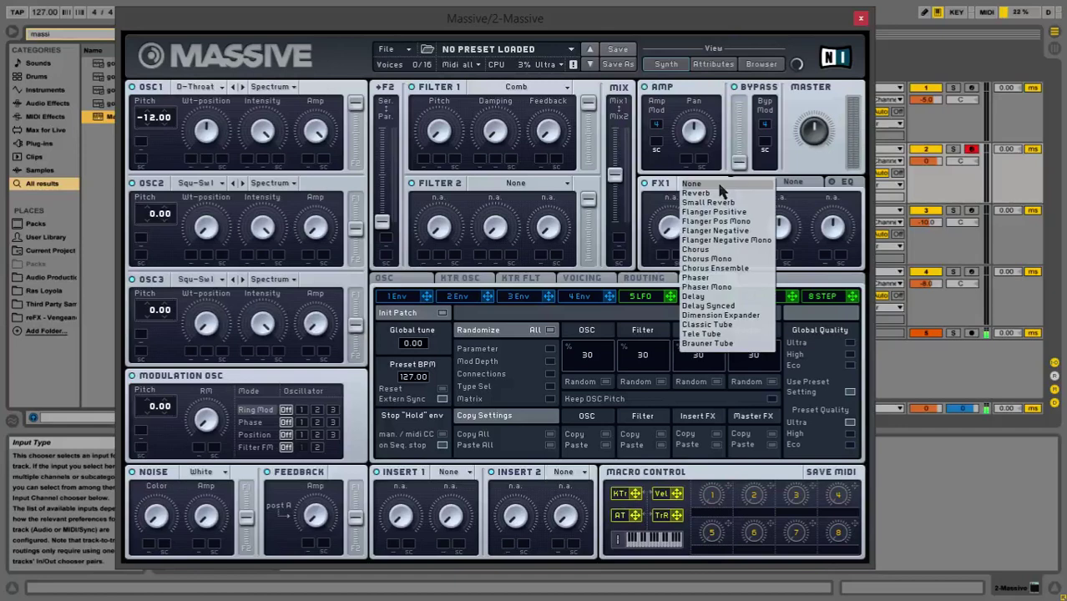
{"action": "left_click", "coordinate": [716, 349]}
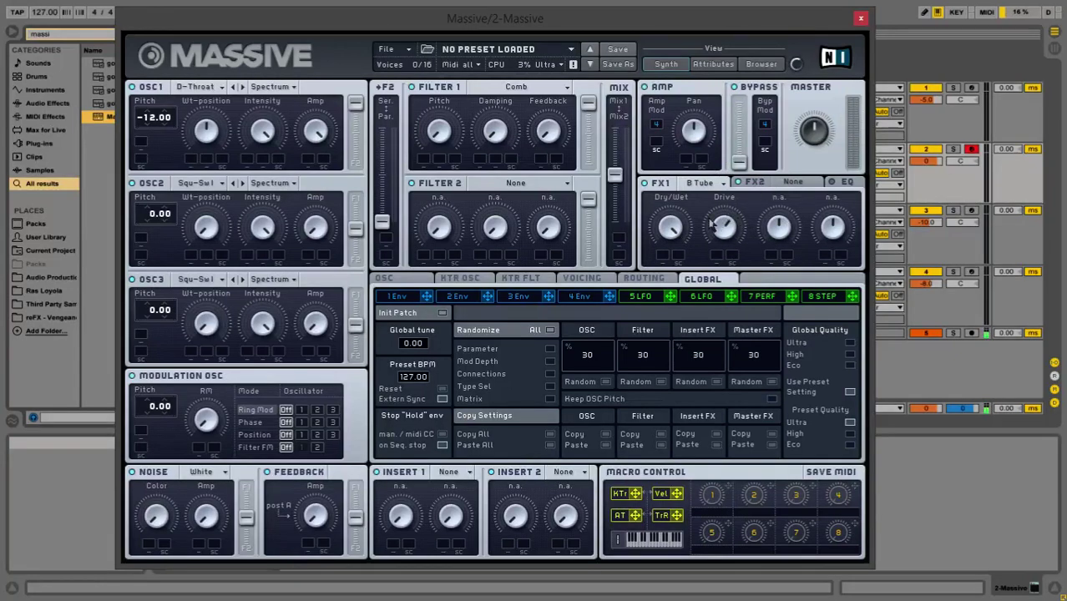
{"action": "left_click", "coordinate": [813, 187]}
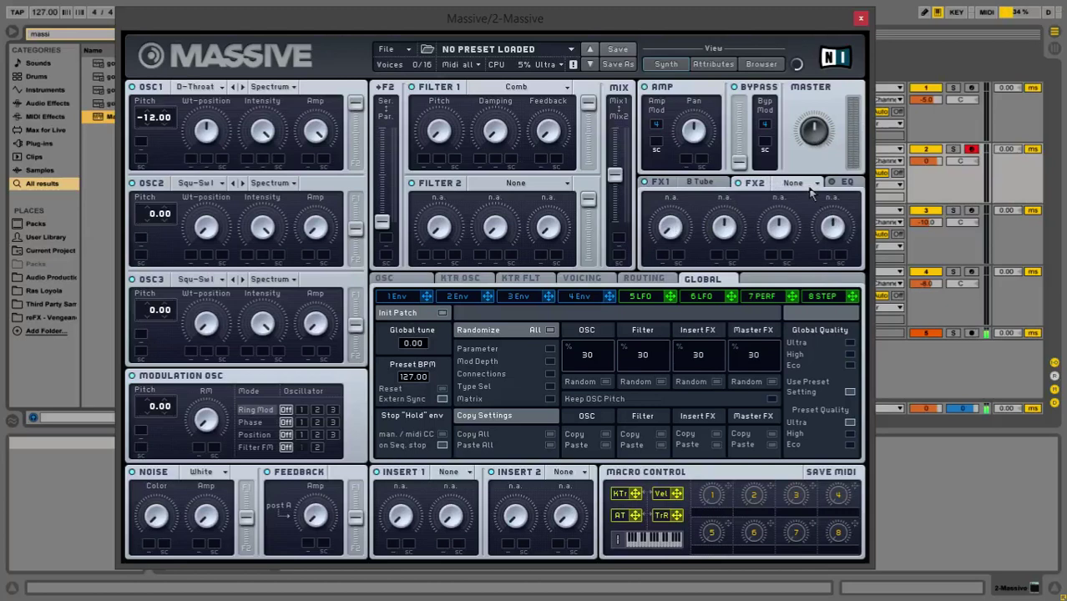
{"action": "left_click", "coordinate": [810, 188]}
{"action": "left_click", "coordinate": [808, 322]}
Step: Turn on Massive's EQ and boost its low shelf and slightly its high shelf
{"action": "left_click", "coordinate": [841, 183]}
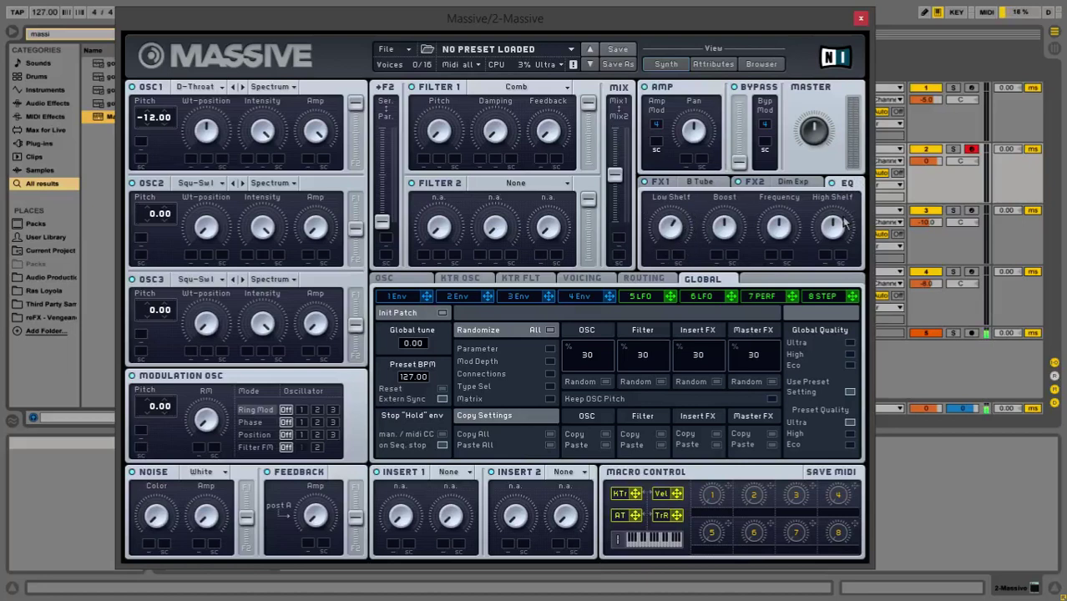
{"action": "left_click_drag", "start_coordinate": [837, 232], "coordinate": [842, 225]}
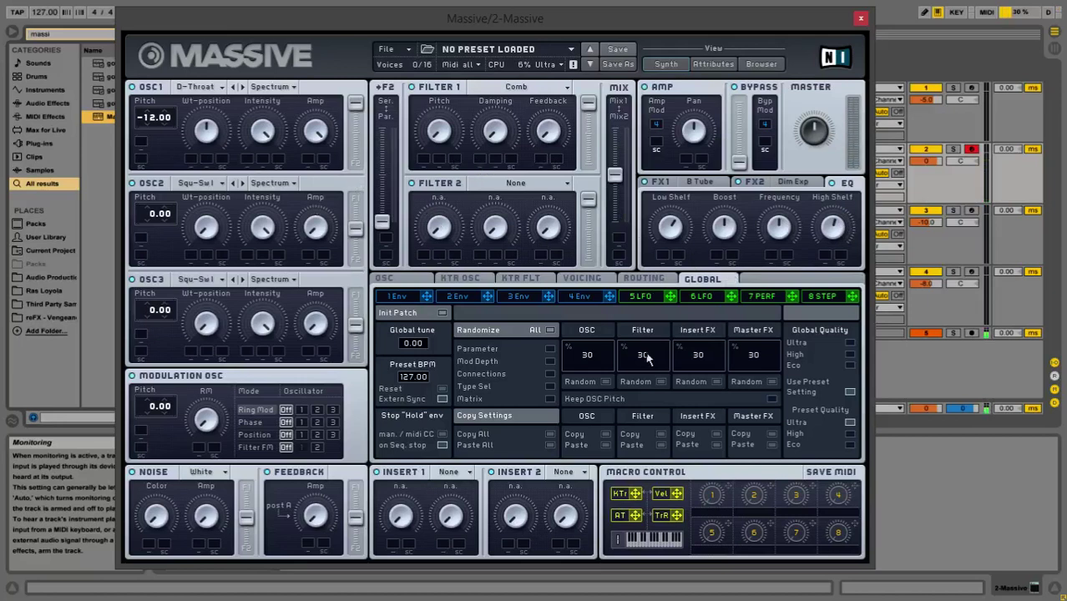
Step: Set the synth's voicing to Monorotate with the Legato Triller trigger mode
{"action": "left_click", "coordinate": [583, 281]}
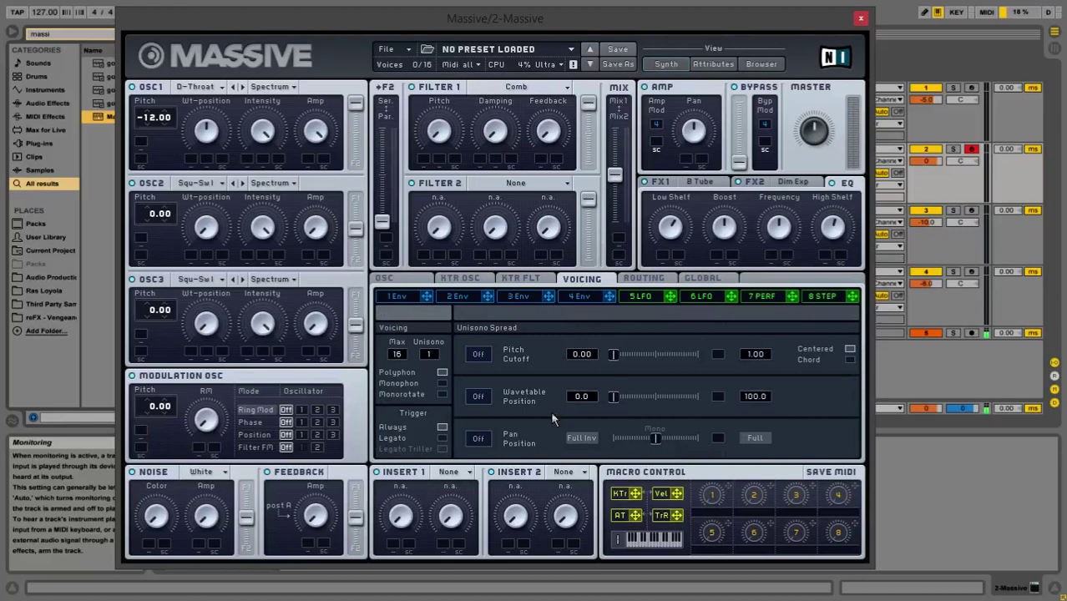
{"action": "left_click", "coordinate": [442, 395]}
{"action": "left_click", "coordinate": [443, 450]}
Step: Set the pitchbend range to 12.00 up and -12.00 down, enable Restart via Gate and raise the glide time
{"action": "left_click", "coordinate": [414, 280]}
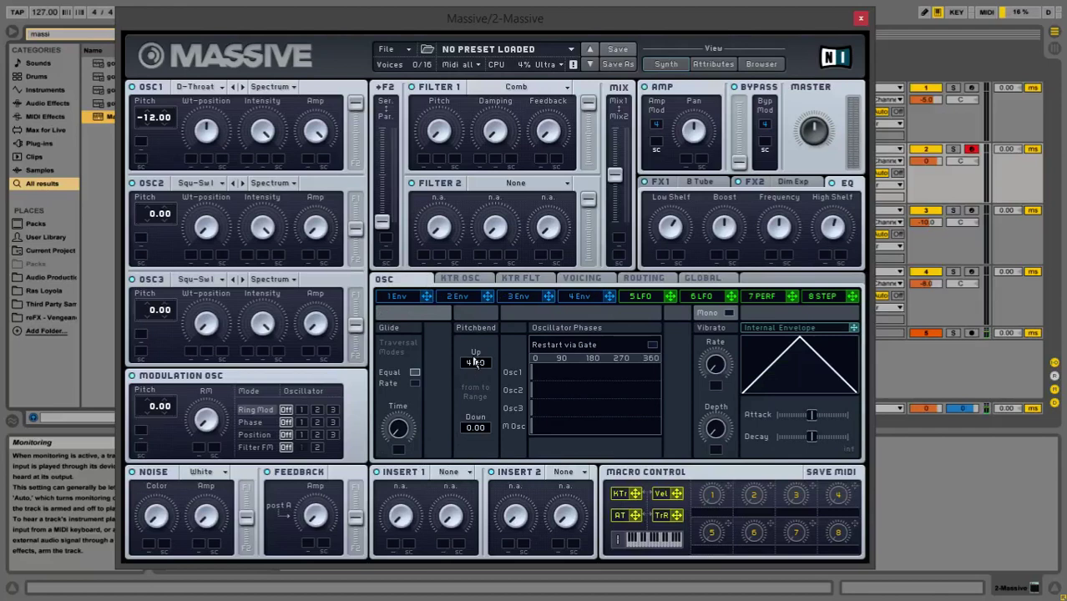
{"action": "left_click_drag", "start_coordinate": [475, 361], "coordinate": [479, 351]}
{"action": "left_click_drag", "start_coordinate": [470, 451], "coordinate": [472, 452]}
{"action": "left_click", "coordinate": [652, 344]}
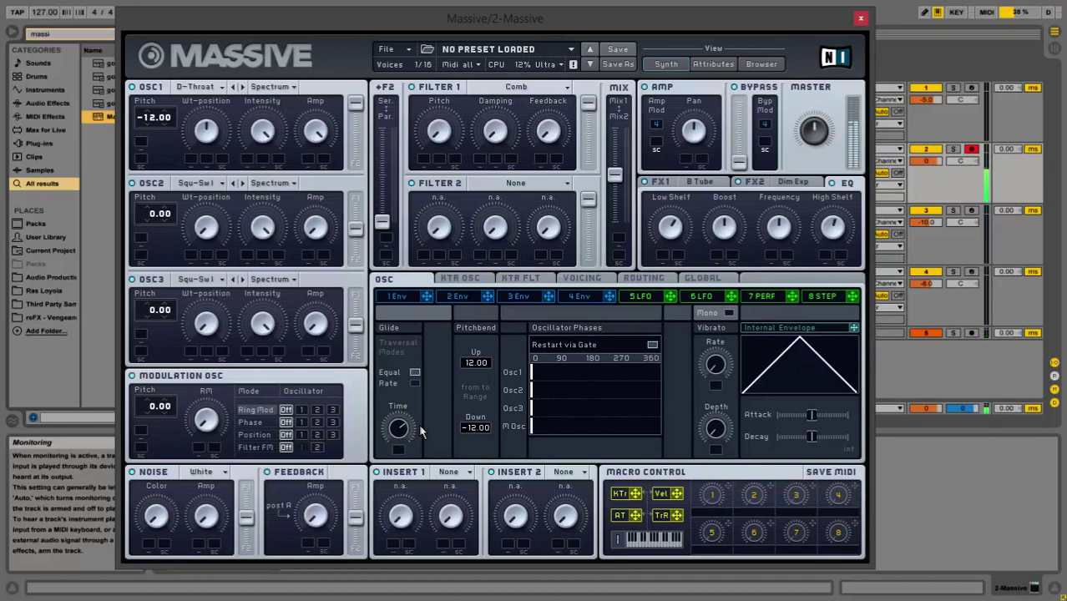
Step: Hide the track delay section of the arrangement mixer
{"action": "left_click", "coordinate": [1054, 403]}
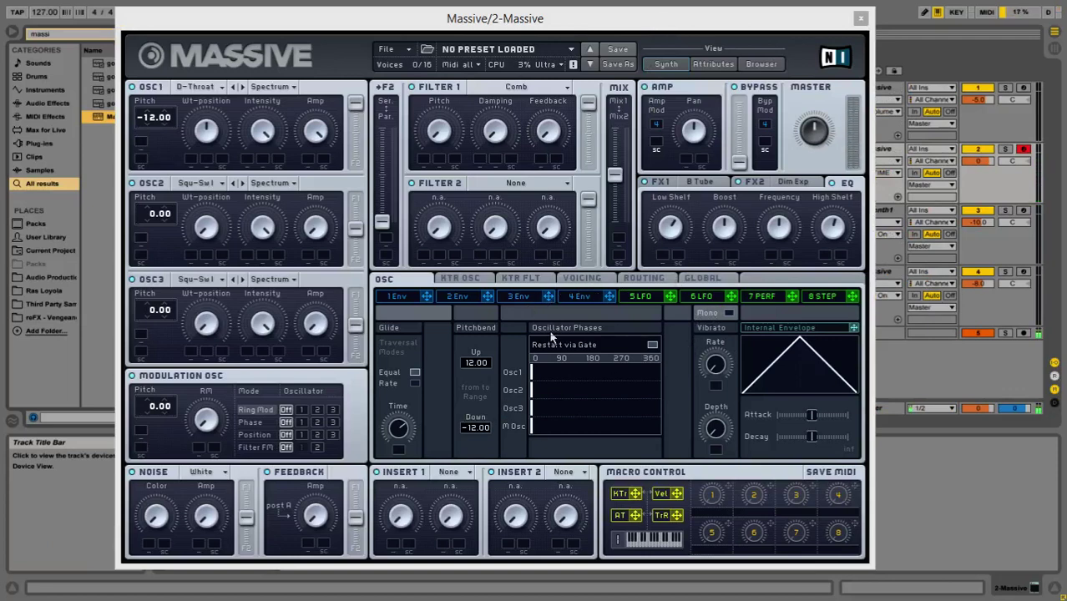
Step: Lower envelope 4's decay level to minimum and shorten its decay time, comparing it with envelope 1
{"action": "left_click", "coordinate": [581, 299]}
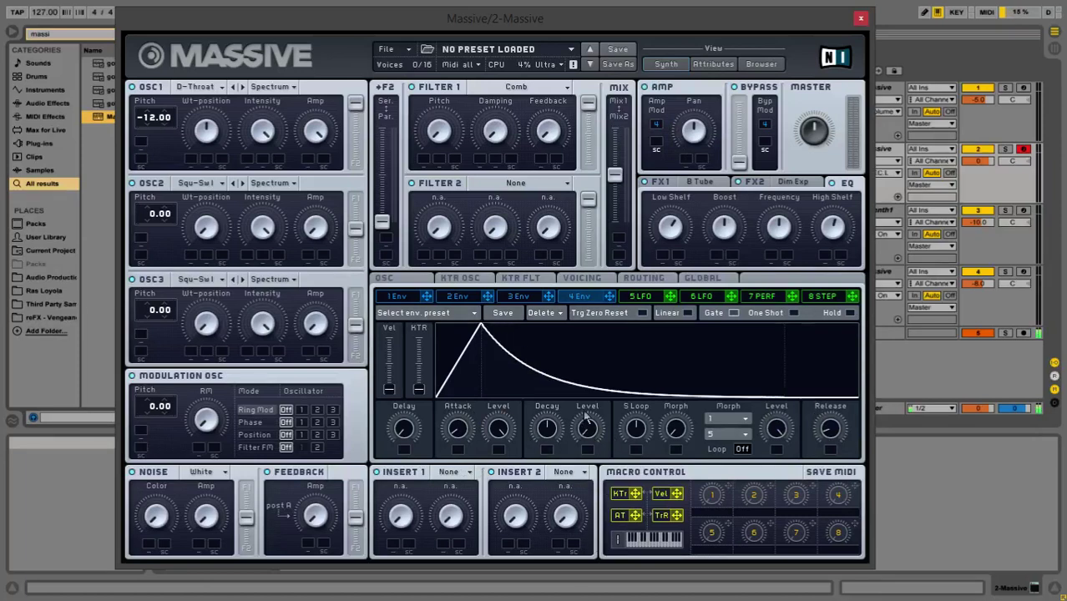
{"action": "left_click_drag", "start_coordinate": [552, 437], "coordinate": [549, 449]}
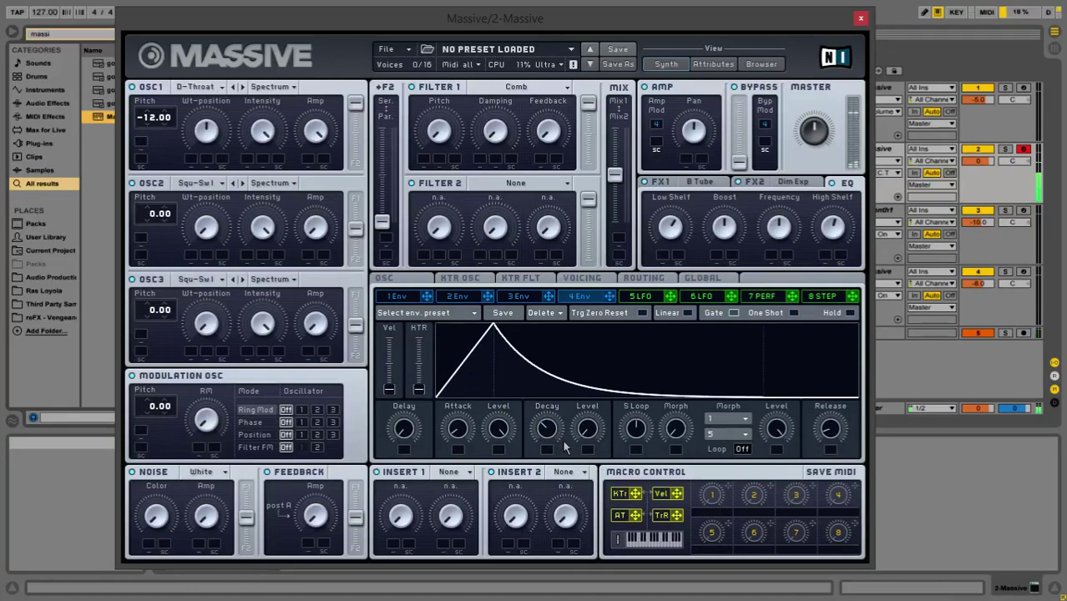
{"action": "left_click", "coordinate": [400, 297]}
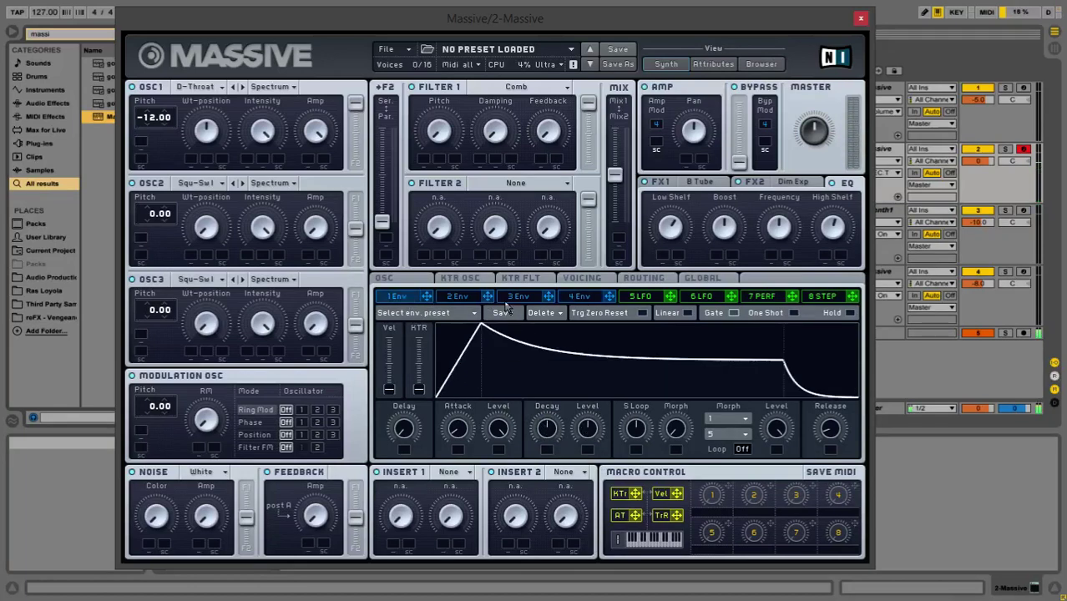
{"action": "left_click", "coordinate": [586, 300]}
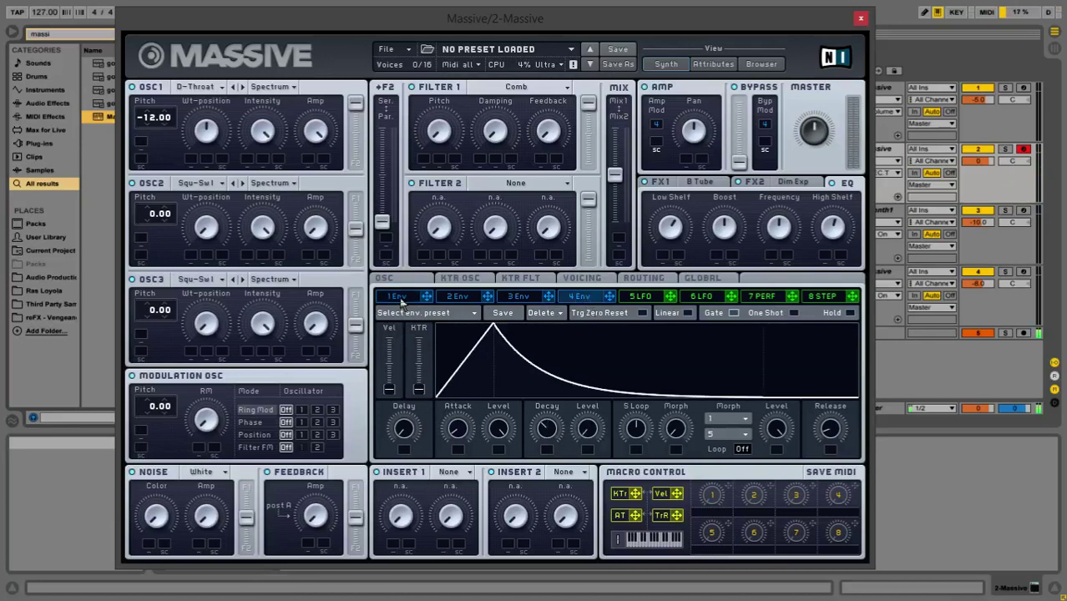
Step: Compare envelope 4 with envelope 1 and lengthen envelope 4's decay time slightly past its midpoint
{"action": "left_click", "coordinate": [400, 299]}
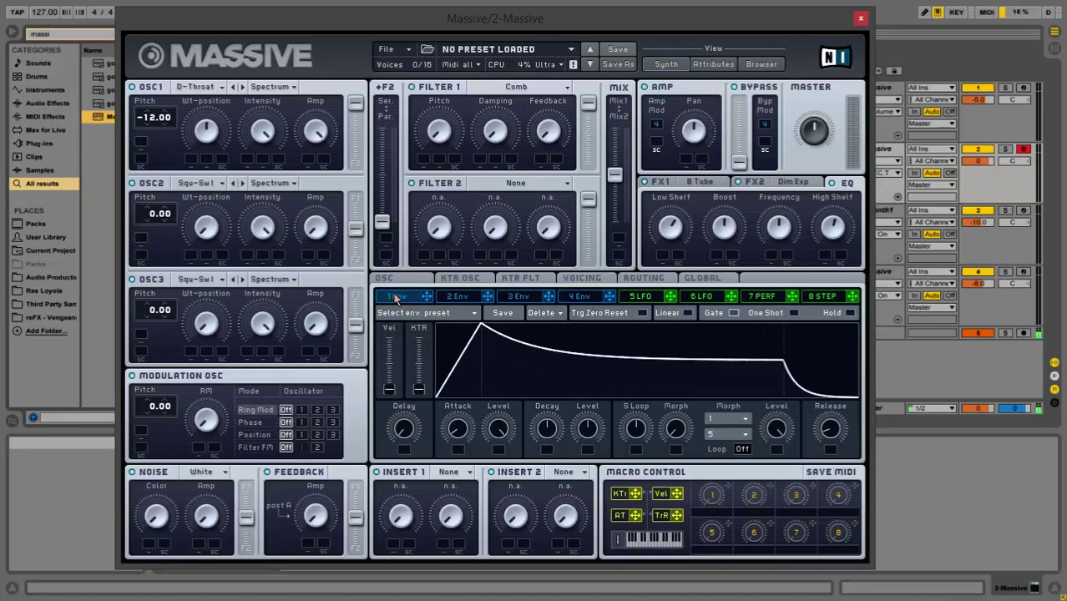
{"action": "left_click", "coordinate": [585, 298]}
{"action": "left_click_drag", "start_coordinate": [557, 432], "coordinate": [570, 404]}
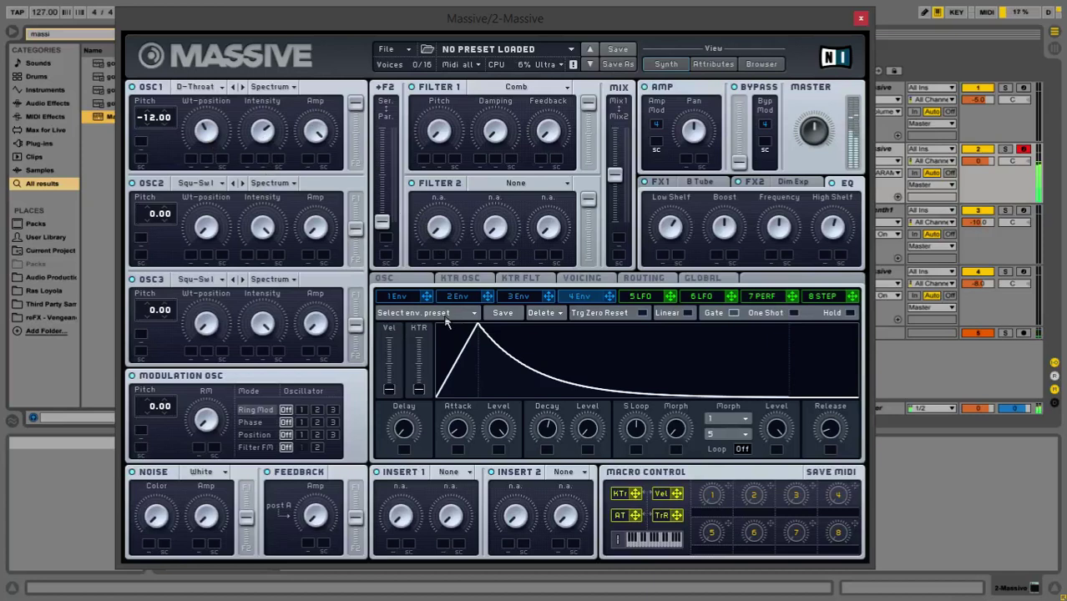
Step: Shorten envelope 1's attack, lower its decay level to minimum and slightly shorten its decay time
{"action": "left_click", "coordinate": [399, 297]}
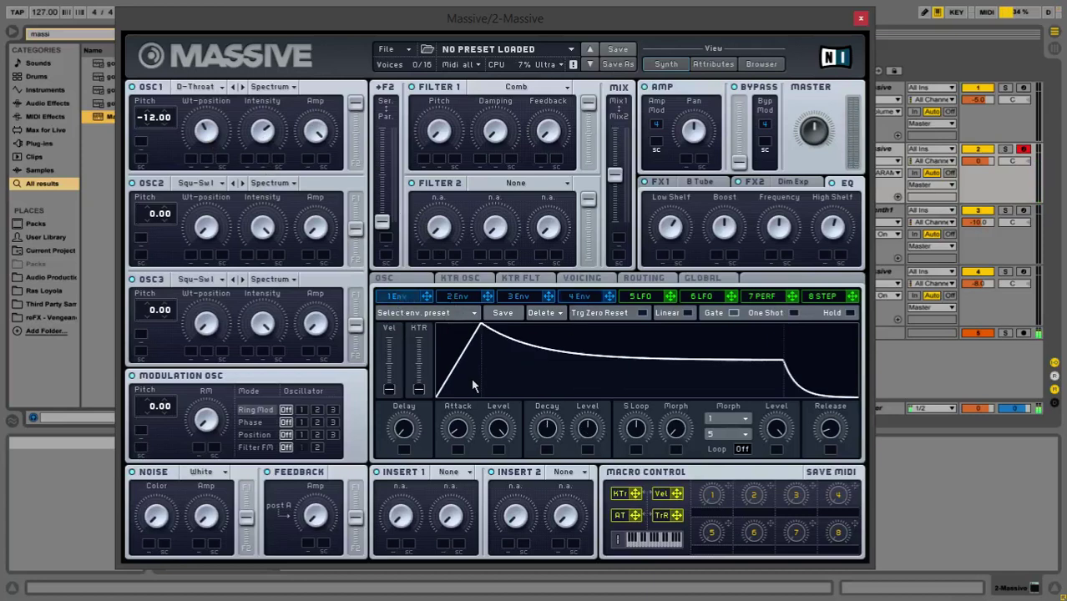
{"action": "left_click_drag", "start_coordinate": [470, 426], "coordinate": [468, 429]}
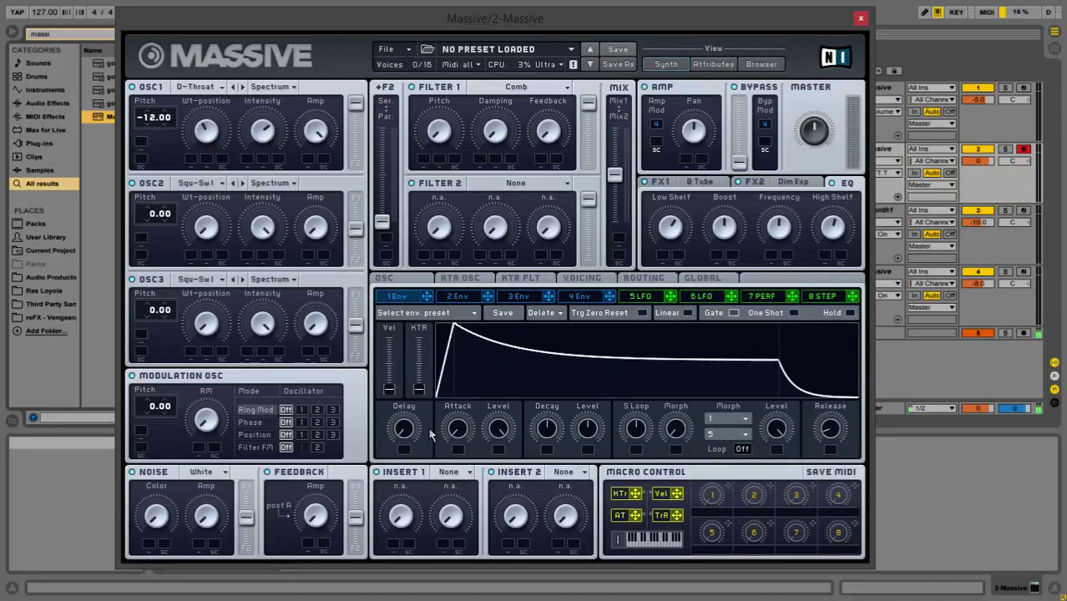
{"action": "left_click_drag", "start_coordinate": [591, 432], "coordinate": [596, 460]}
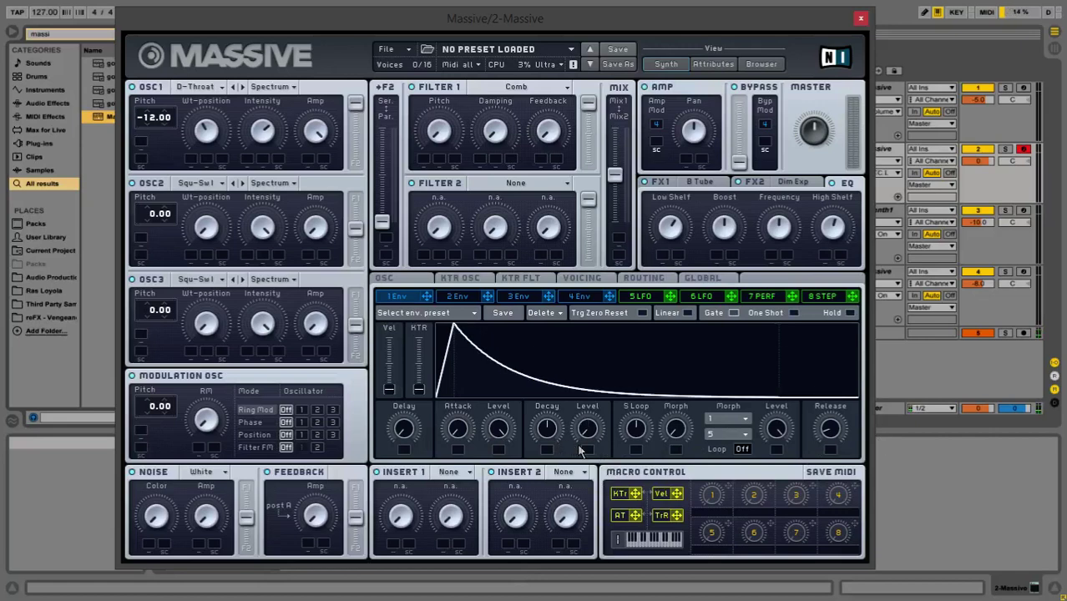
{"action": "left_click_drag", "start_coordinate": [550, 439], "coordinate": [553, 456]}
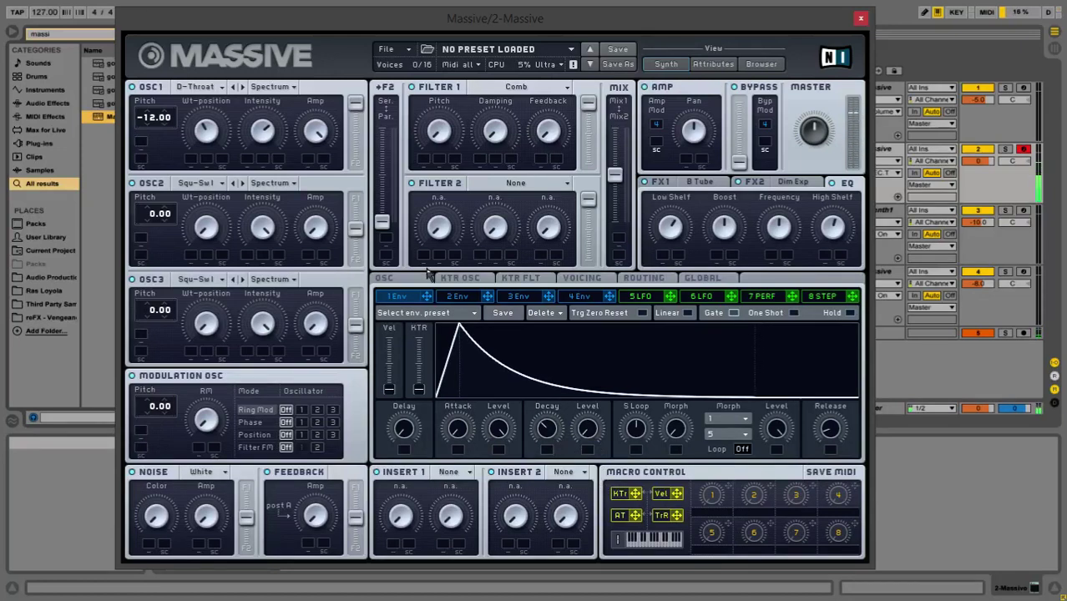
Step: Assign envelope 1 to oscillator 1's Wt-position and Intensity and set a modulation range on both
{"action": "left_click_drag", "start_coordinate": [428, 301], "coordinate": [190, 131]}
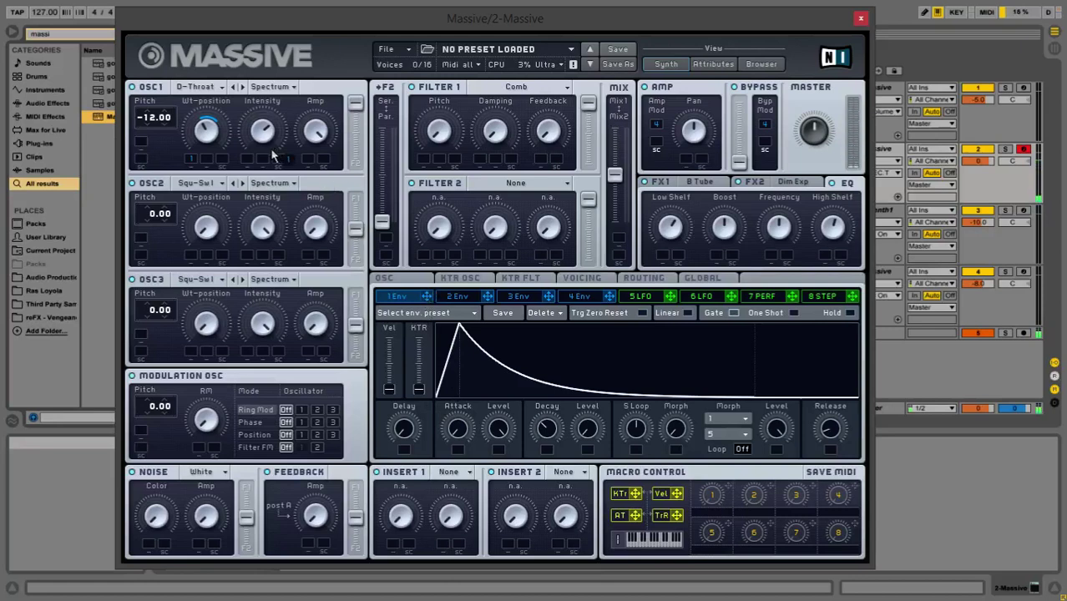
{"action": "left_click_drag", "start_coordinate": [273, 151], "coordinate": [251, 185]}
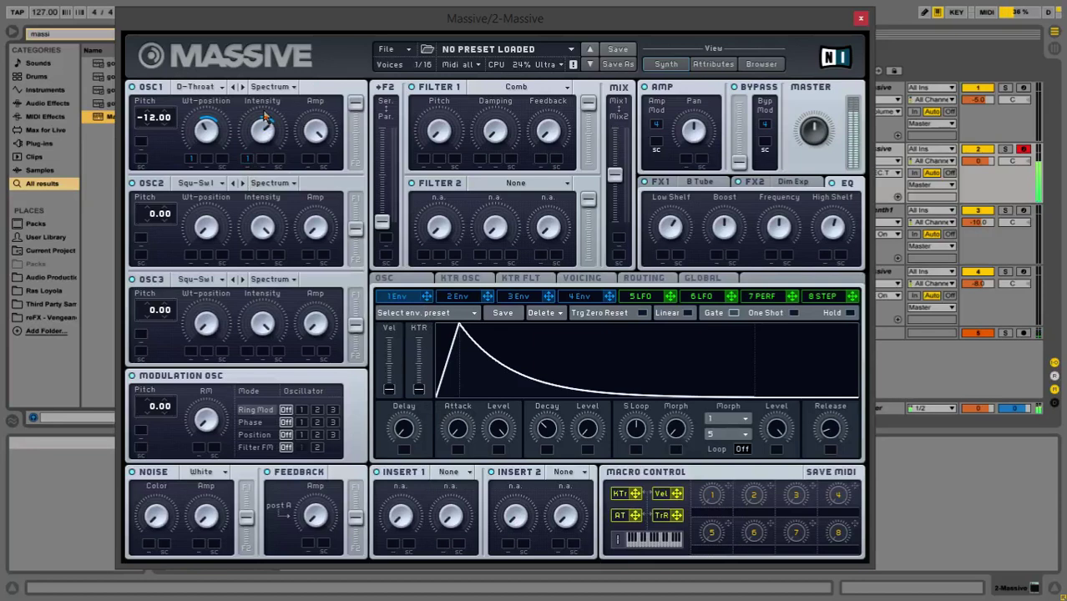
{"action": "left_click_drag", "start_coordinate": [251, 161], "coordinate": [251, 209]}
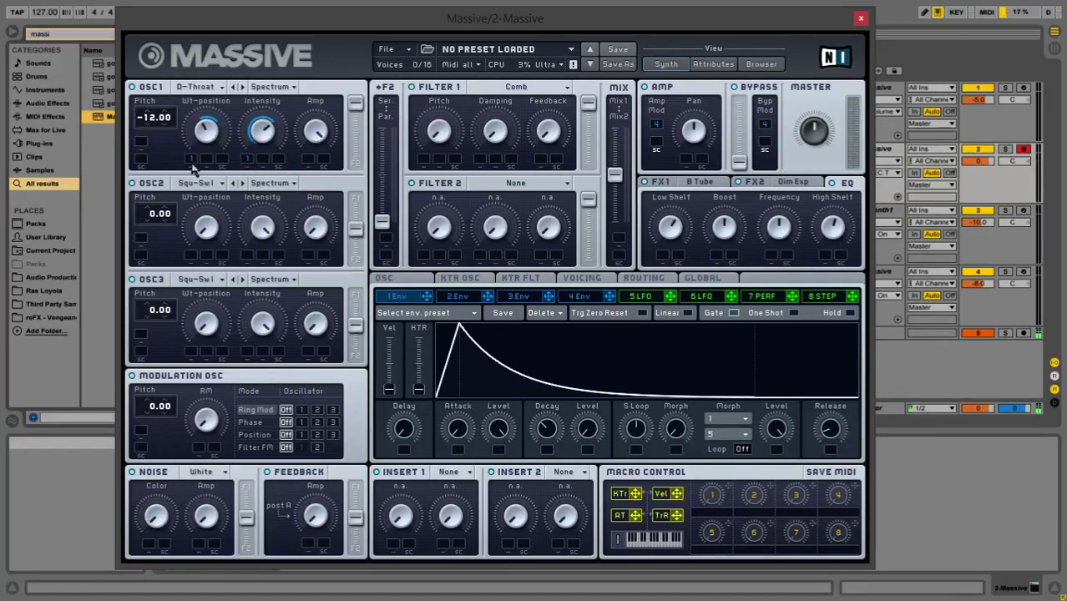
{"action": "left_click_drag", "start_coordinate": [191, 159], "coordinate": [194, 87]}
Step: Turn off oscillator 3, the modulation oscillator, noise, feedback and both inserts
{"action": "left_click_drag", "start_coordinate": [598, 19], "coordinate": [603, 15]}
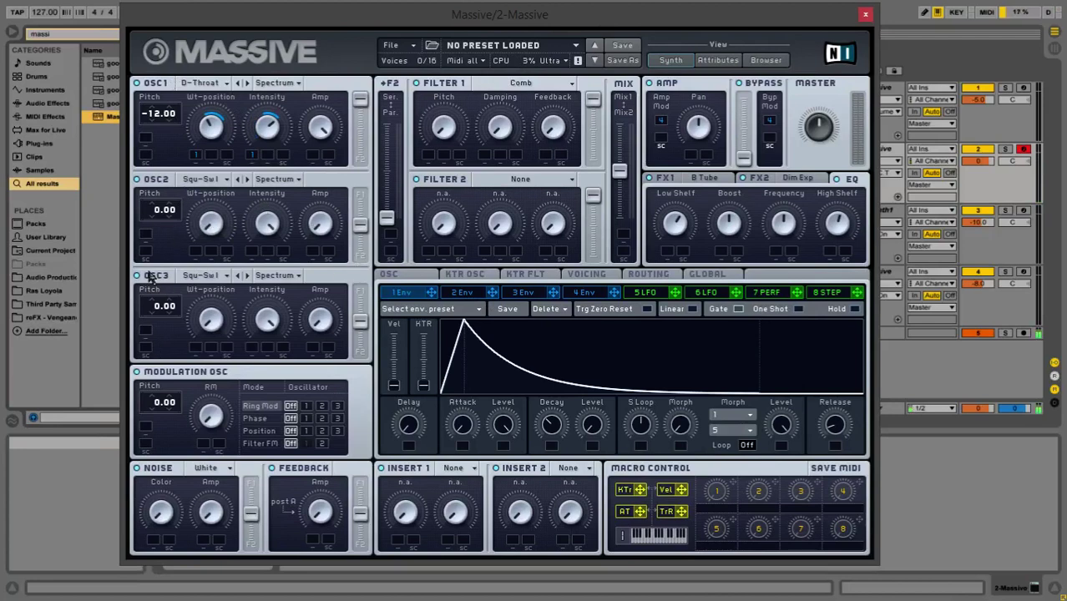
{"action": "left_click", "coordinate": [136, 274]}
{"action": "left_click", "coordinate": [138, 372]}
Step: Tune oscillator 2 to -24.00, send it fully to Filter 2 and choose the Sin-Square wavetable
{"action": "left_click_drag", "start_coordinate": [160, 213], "coordinate": [155, 242]}
{"action": "left_click_drag", "start_coordinate": [362, 227], "coordinate": [362, 377]}
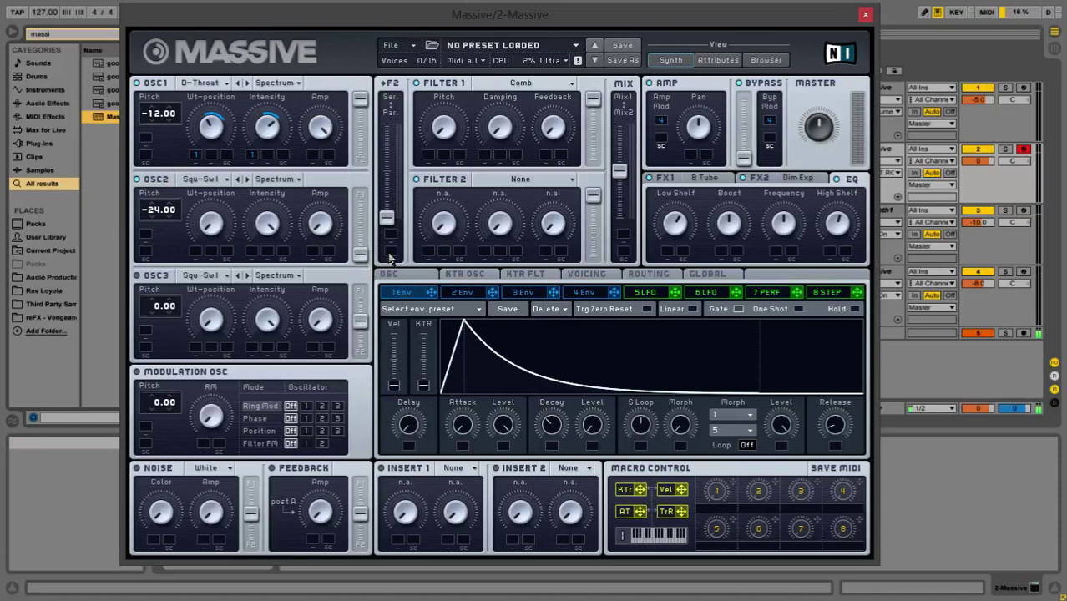
{"action": "left_click", "coordinate": [211, 185]}
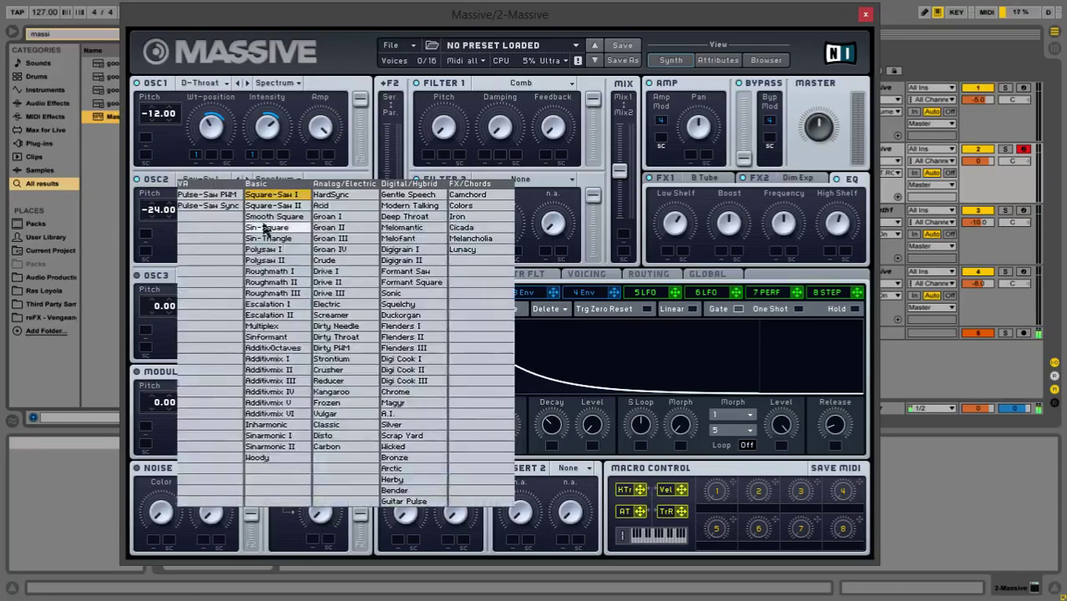
{"action": "left_click", "coordinate": [276, 231]}
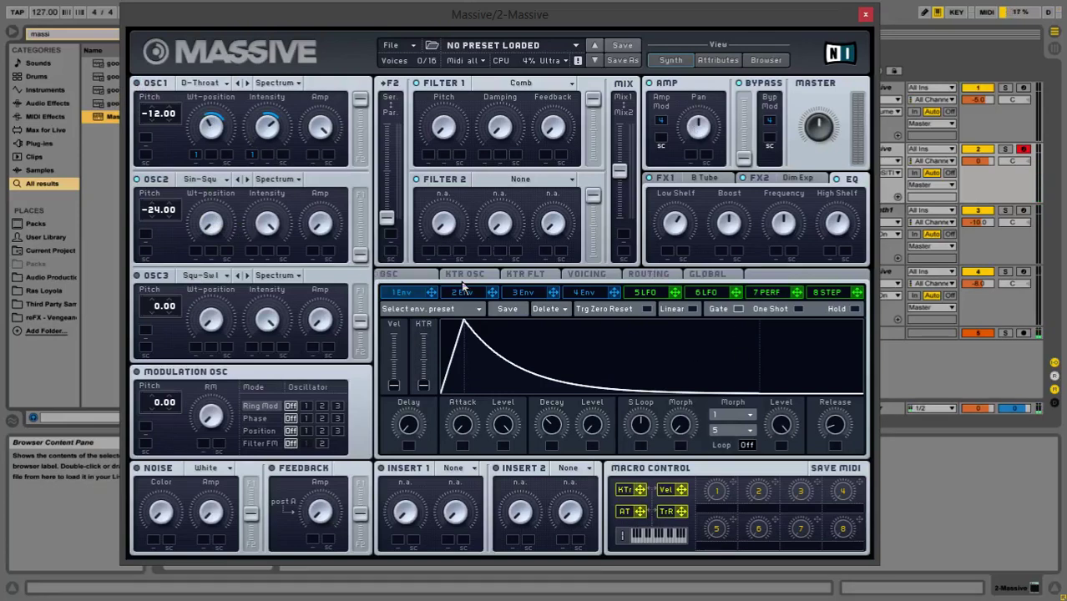
Step: Route oscillator 2 through the bypass into the path after the EQ and raise the bypass level to maximum
{"action": "left_click", "coordinate": [649, 276]}
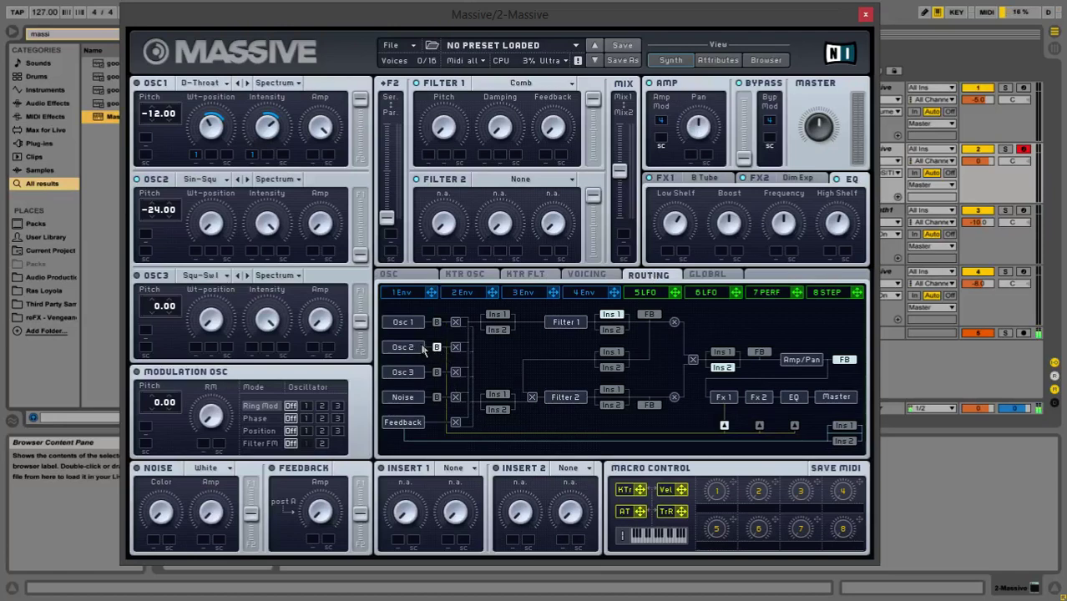
{"action": "left_click", "coordinate": [795, 428]}
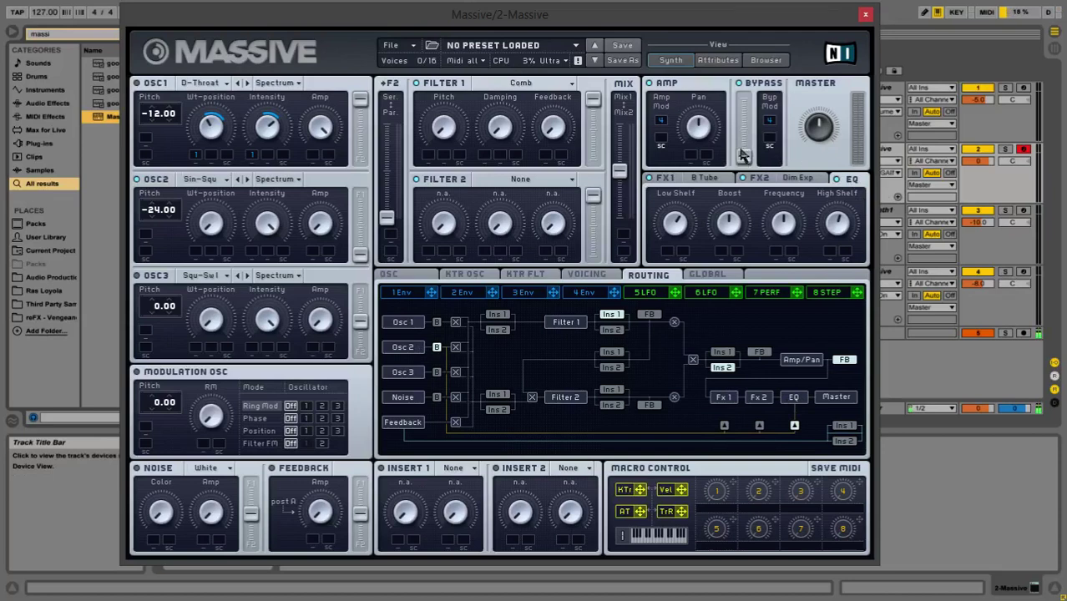
{"action": "left_click_drag", "start_coordinate": [741, 151], "coordinate": [744, 97]}
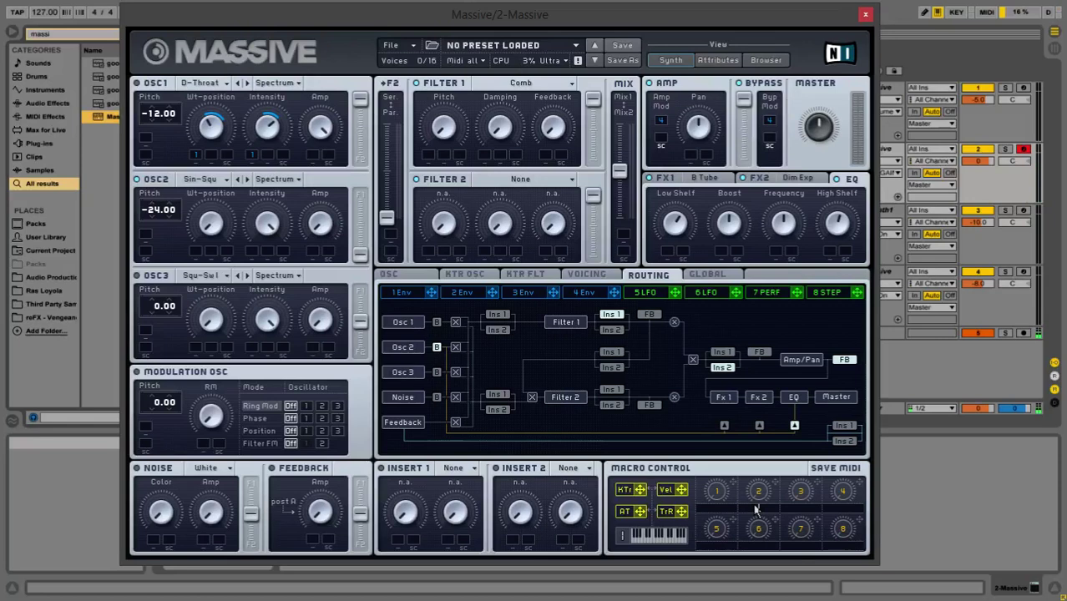
Step: Name macro 1 Harmonic and macro 2 Sub, and assign macro 2 to the bypass's sidechain modulation slot
{"action": "double_click", "coordinate": [713, 508]}
{"action": "type", "text": "Harmonic"}
{"action": "left_click_drag", "start_coordinate": [774, 484], "coordinate": [769, 138]}
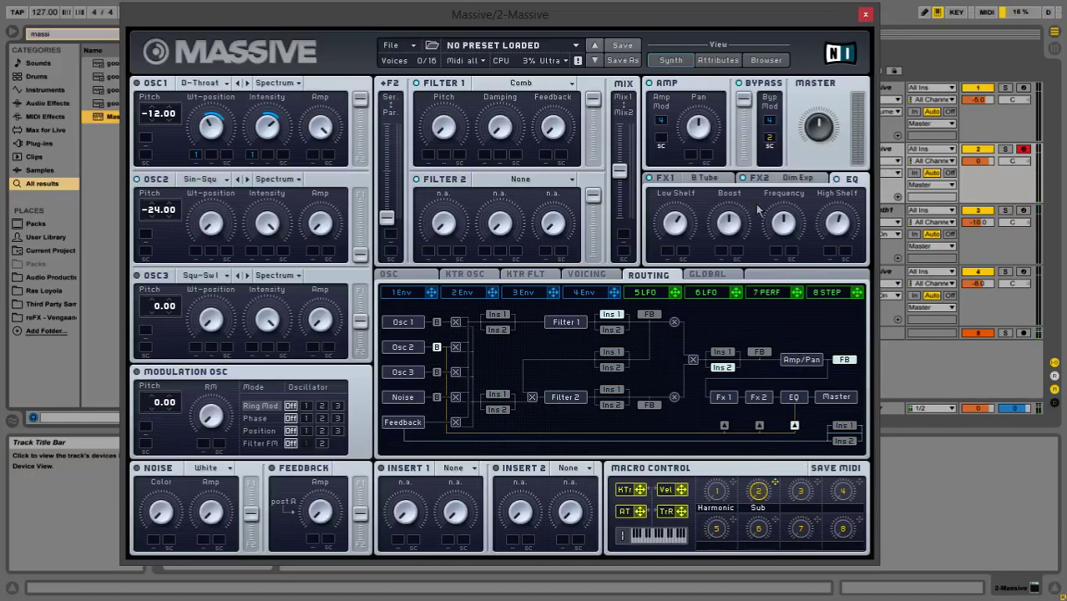
Step: Assign macro 1 to Filter 1's feedback with a modulation range, and raise the comb filter's damping and pitch
{"action": "left_click_drag", "start_coordinate": [805, 18], "coordinate": [572, 25]}
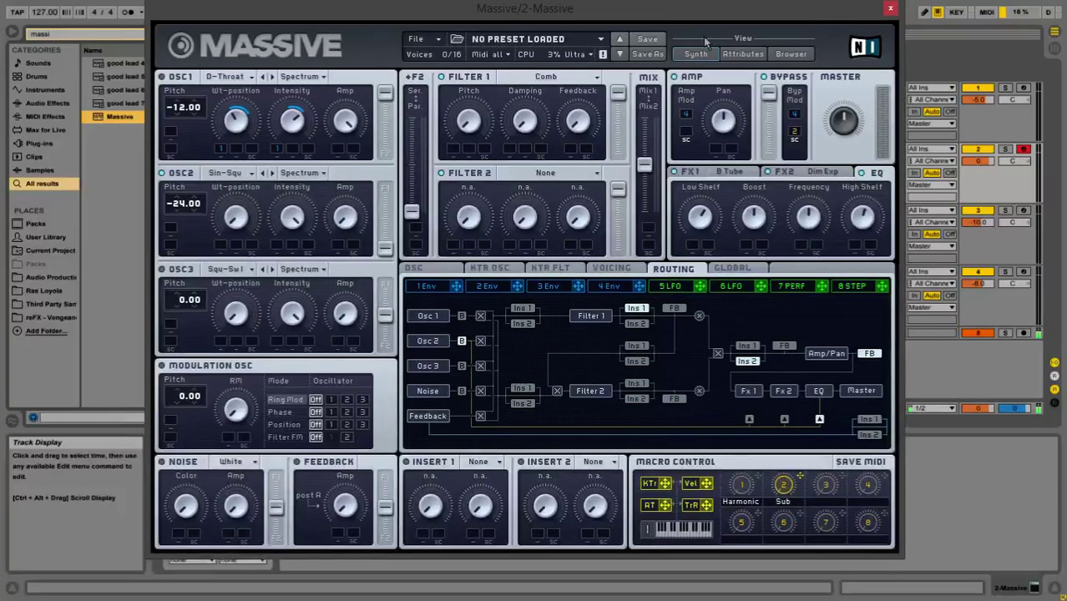
{"action": "left_click_drag", "start_coordinate": [703, 17], "coordinate": [720, 39]}
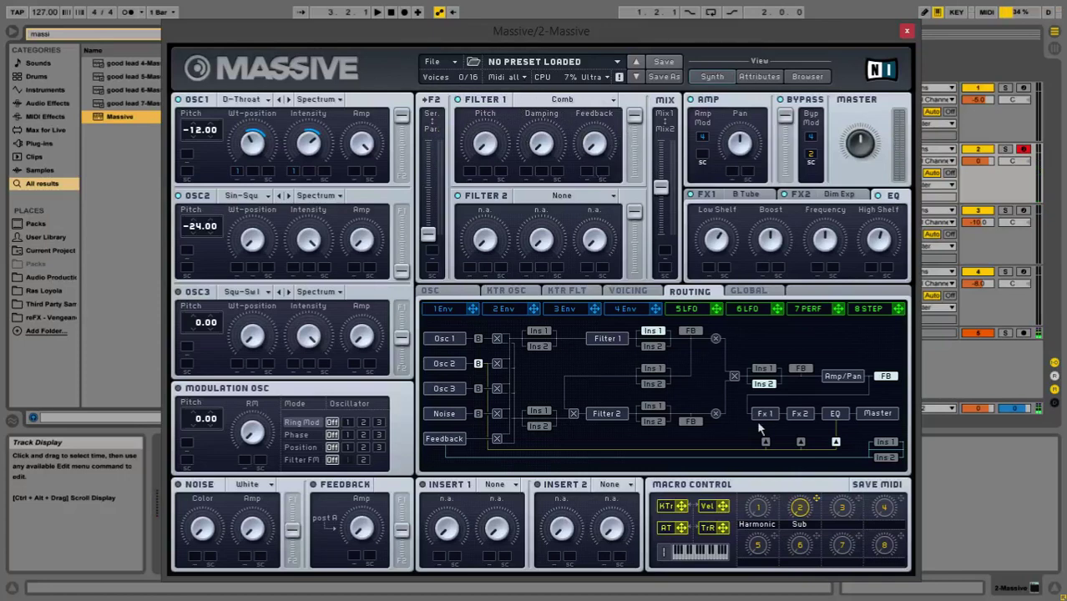
{"action": "left_click_drag", "start_coordinate": [775, 504], "coordinate": [610, 125]}
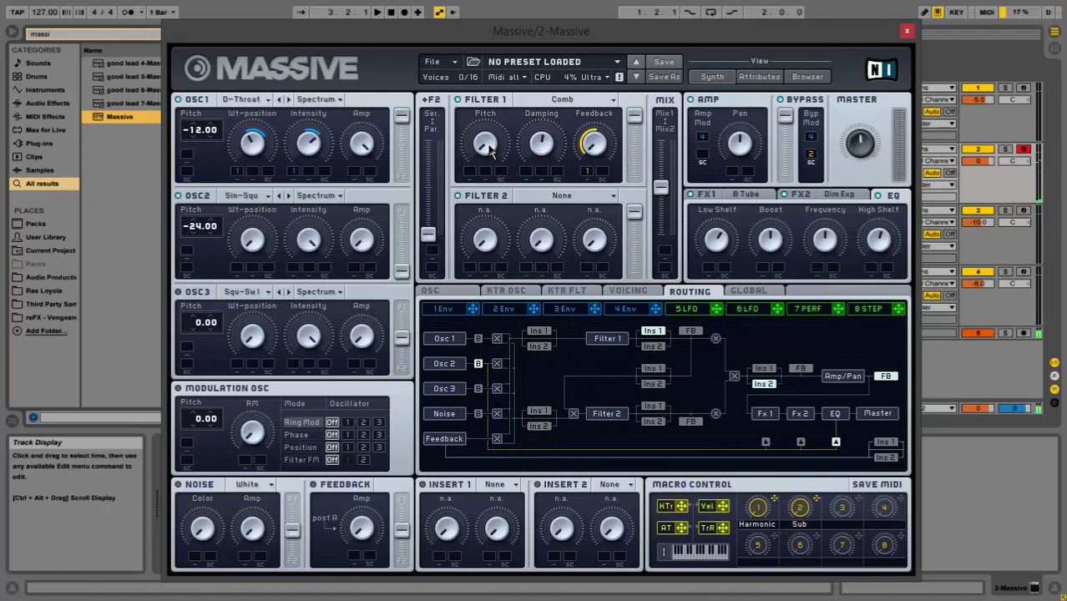
{"action": "left_click_drag", "start_coordinate": [489, 146], "coordinate": [489, 123]}
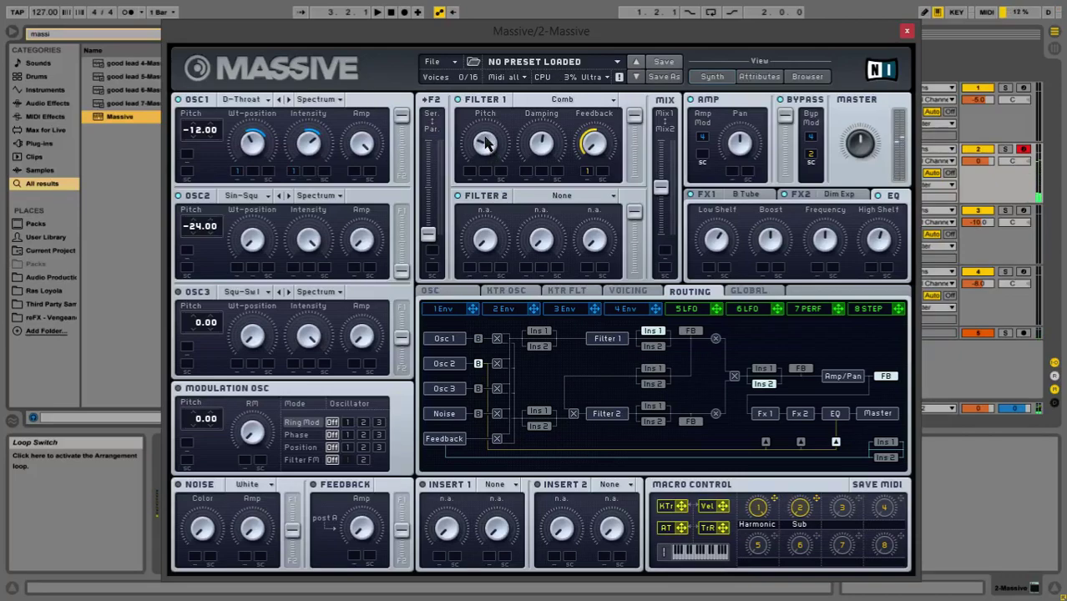
Step: Open the original Massive patch on track 1, arm the track and audition it to compare the Filter 1 settings
{"action": "left_click_drag", "start_coordinate": [754, 36], "coordinate": [633, 214]}
{"action": "left_click", "coordinate": [892, 95]}
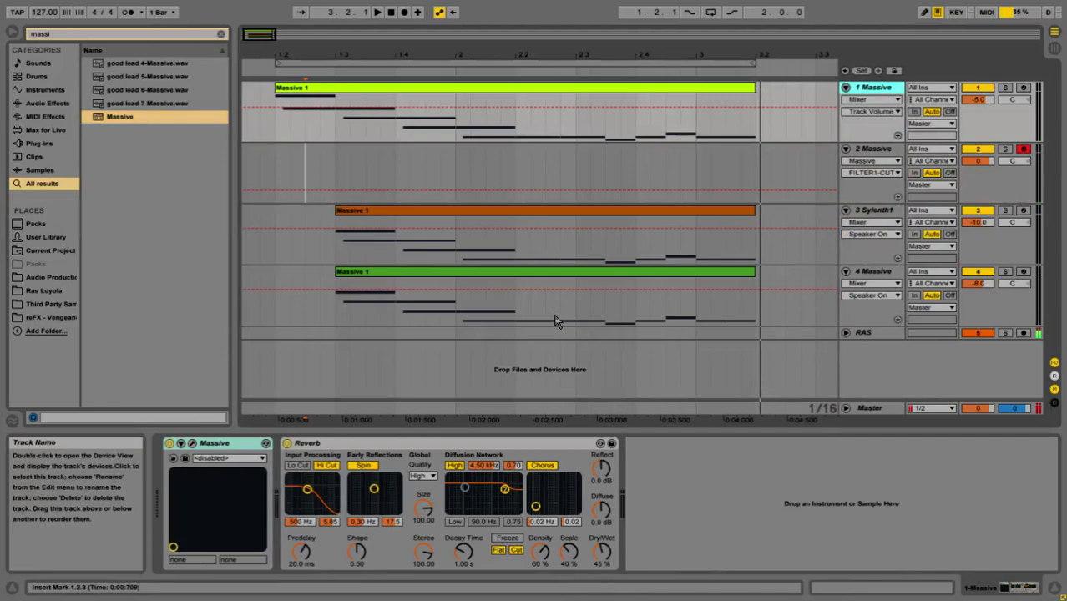
{"action": "left_click", "coordinate": [193, 443]}
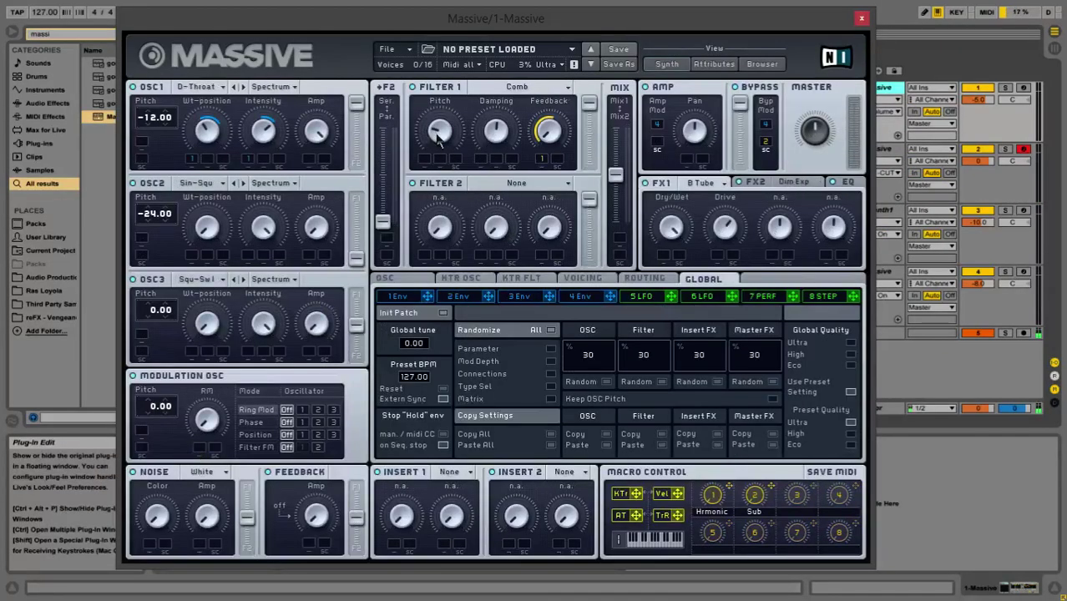
{"action": "left_click", "coordinate": [1023, 88]}
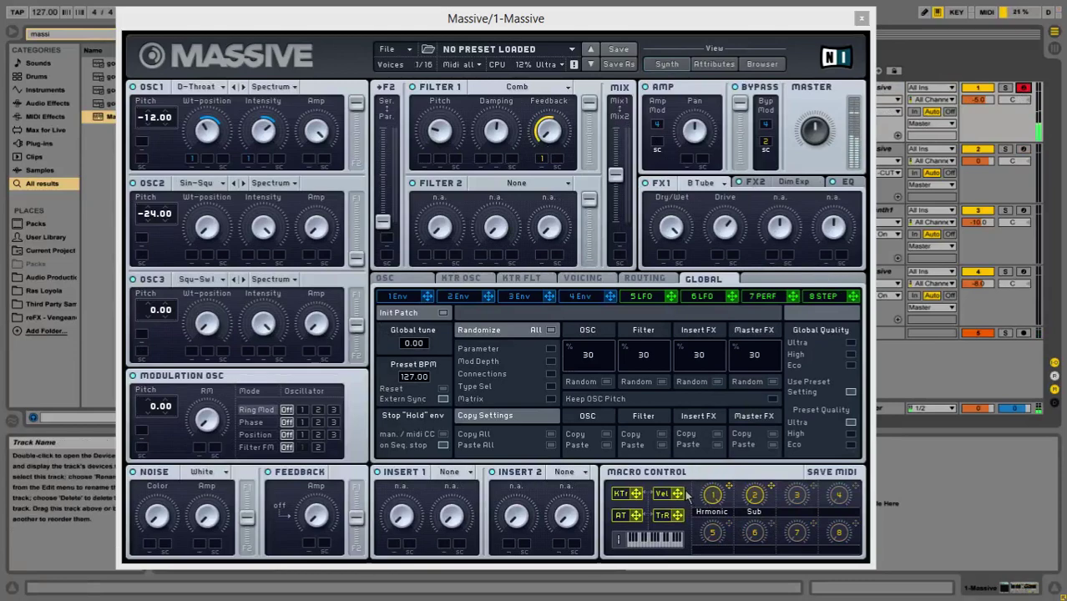
{"action": "left_click", "coordinate": [862, 18]}
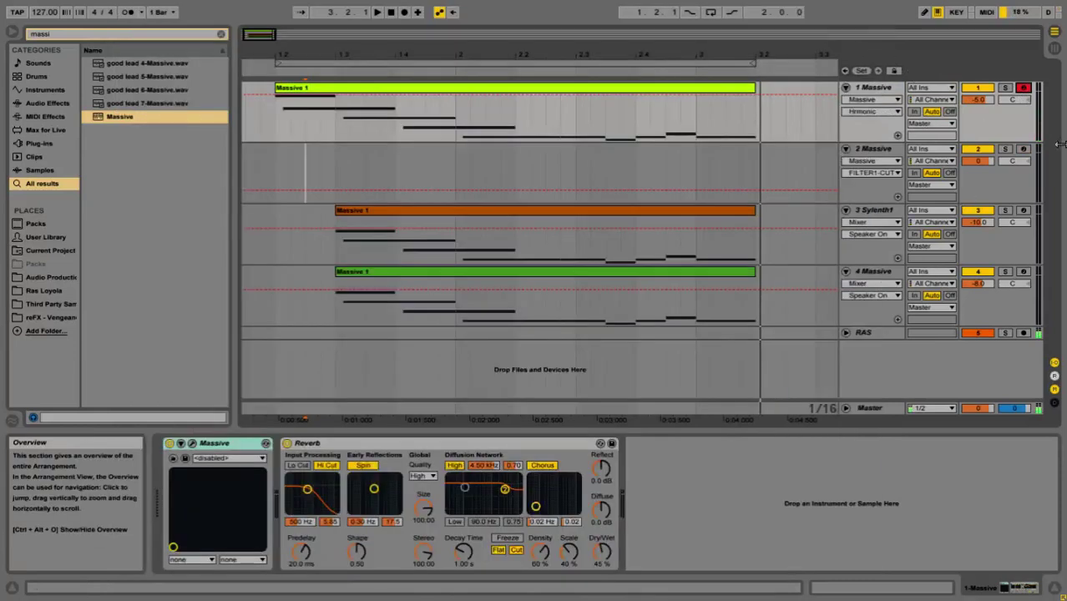
Step: Rearm track 2, reopen its Massive patch and show the Harmonic macro in the track's automation lane
{"action": "left_click", "coordinate": [1023, 148]}
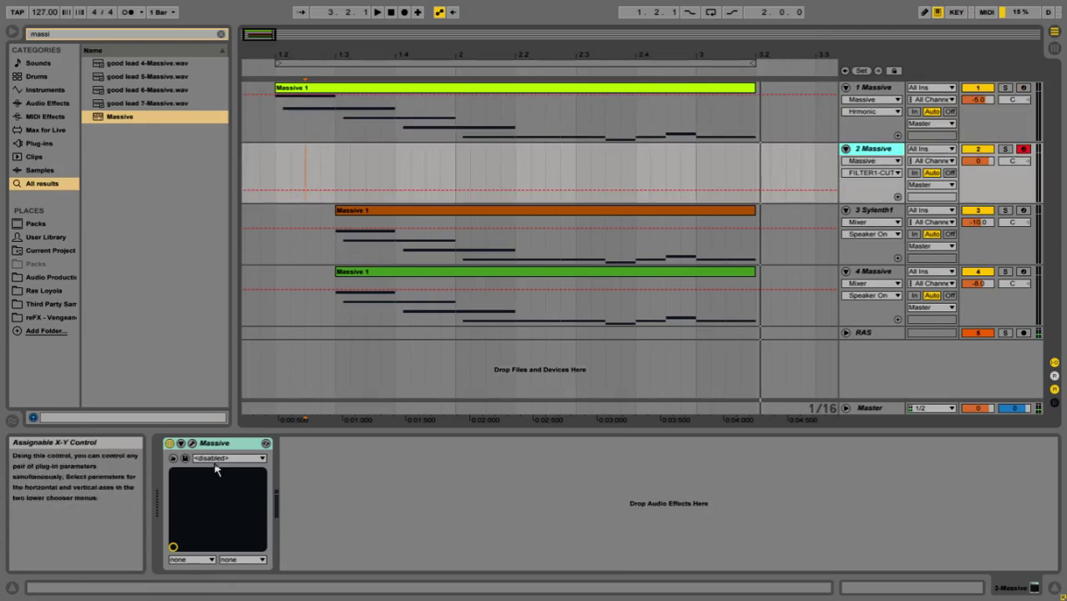
{"action": "left_click", "coordinate": [192, 443]}
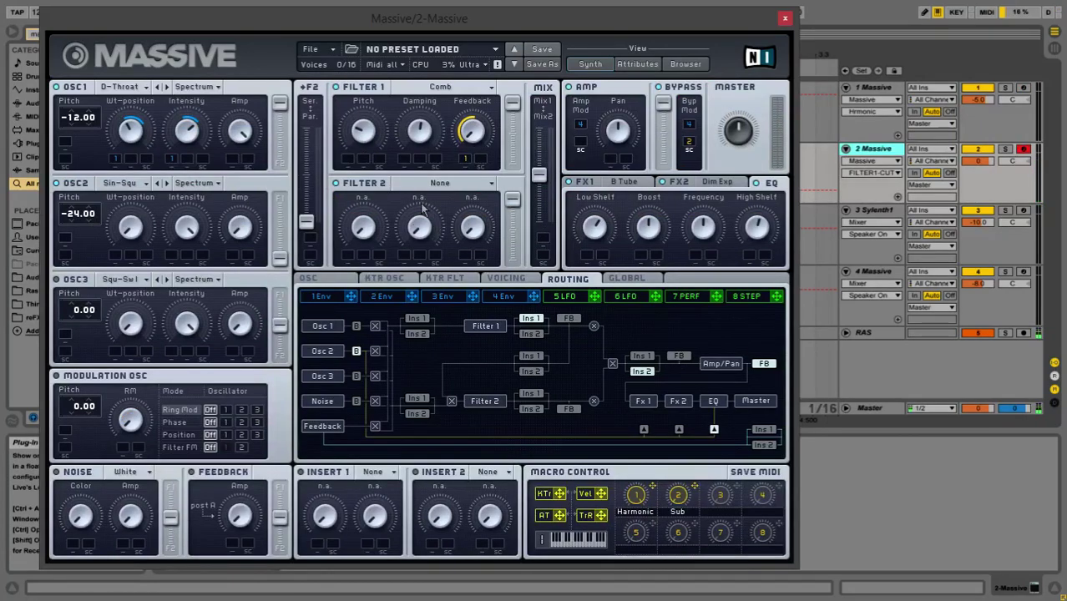
{"action": "left_click_drag", "start_coordinate": [490, 28], "coordinate": [541, 493]}
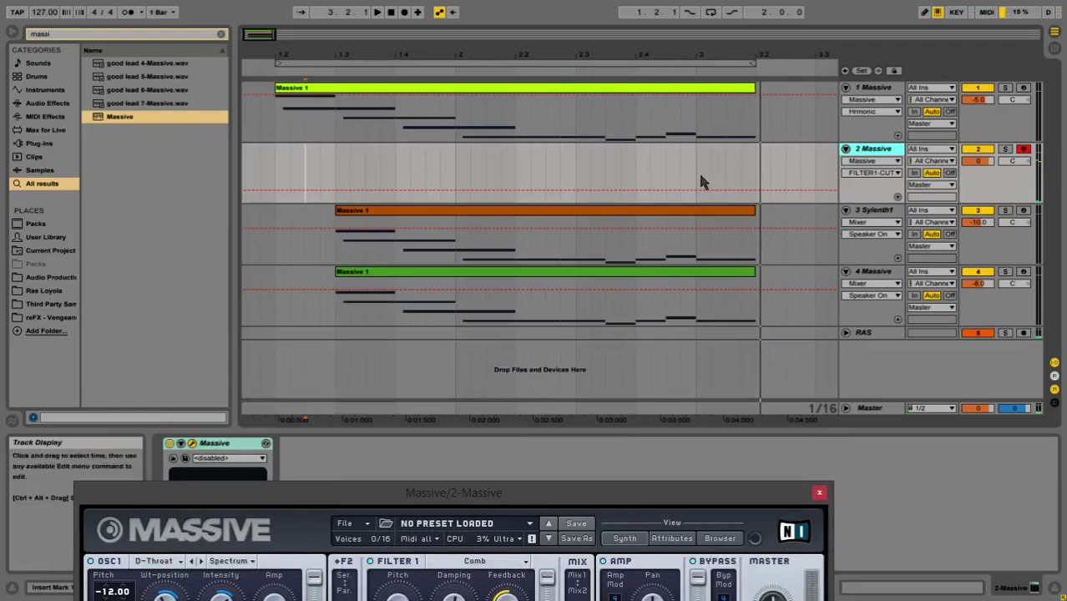
{"action": "left_click_drag", "start_coordinate": [584, 498], "coordinate": [590, 34]}
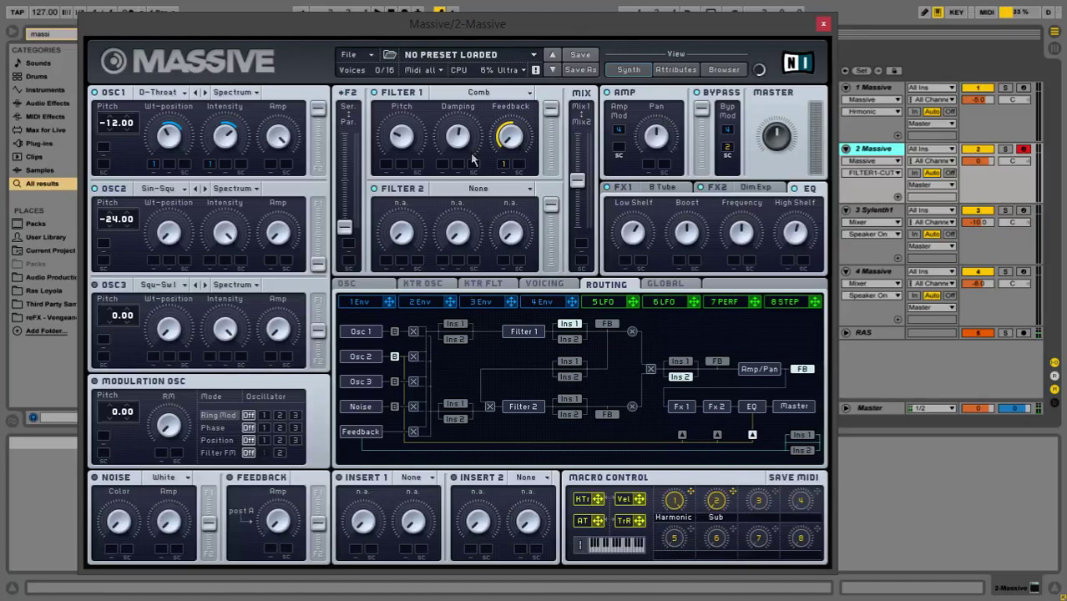
{"action": "left_click", "coordinate": [674, 506]}
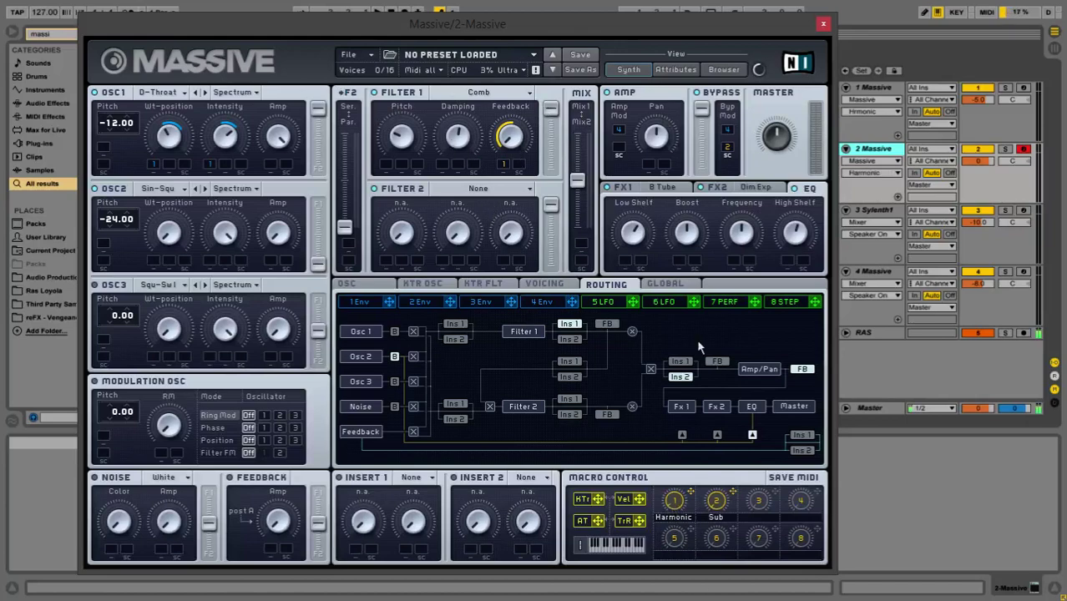
Step: Deactivate the MIDI clips on tracks 4 Massive and 3 Sylenth1
{"action": "left_click_drag", "start_coordinate": [760, 32], "coordinate": [662, 414]}
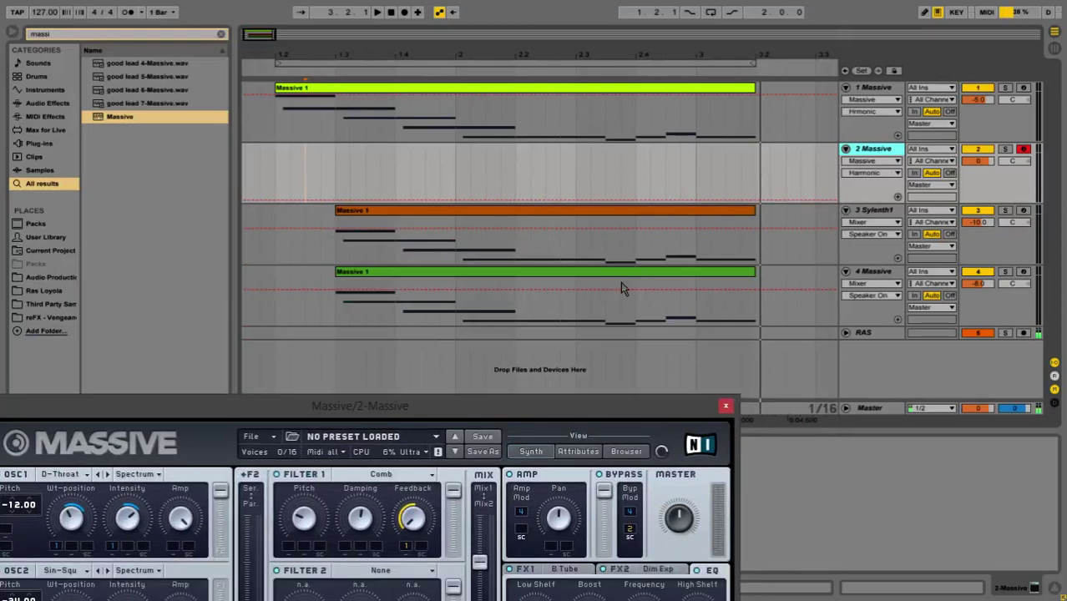
{"action": "left_click", "coordinate": [624, 285]}
{"action": "key", "text": "0"}
{"action": "key", "text": "Up"}
{"action": "key", "text": "0"}
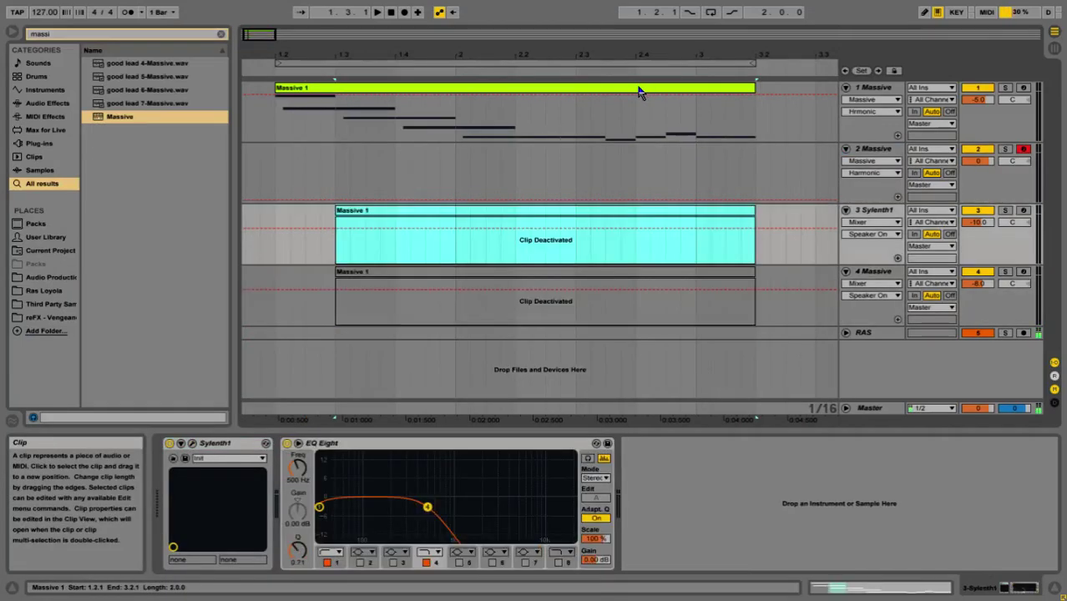
Step: Copy the MIDI clip from track 1 to the same position on track 2 and recolour the copy dark teal green
{"action": "left_click", "coordinate": [638, 88]}
{"action": "left_click_drag", "start_coordinate": [660, 89], "coordinate": [670, 167]}
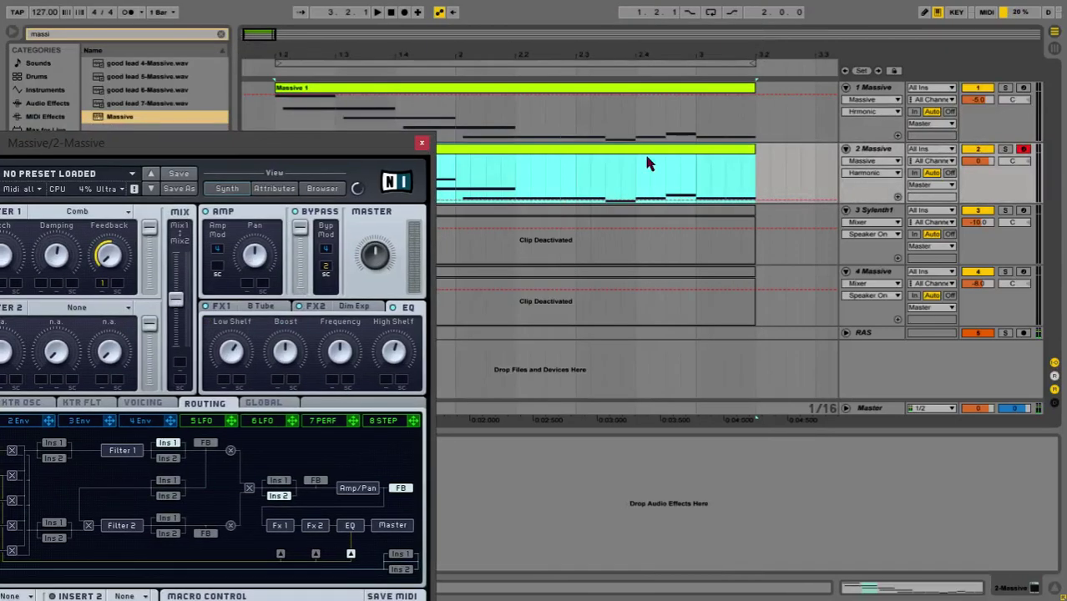
{"action": "right_click", "coordinate": [659, 155]}
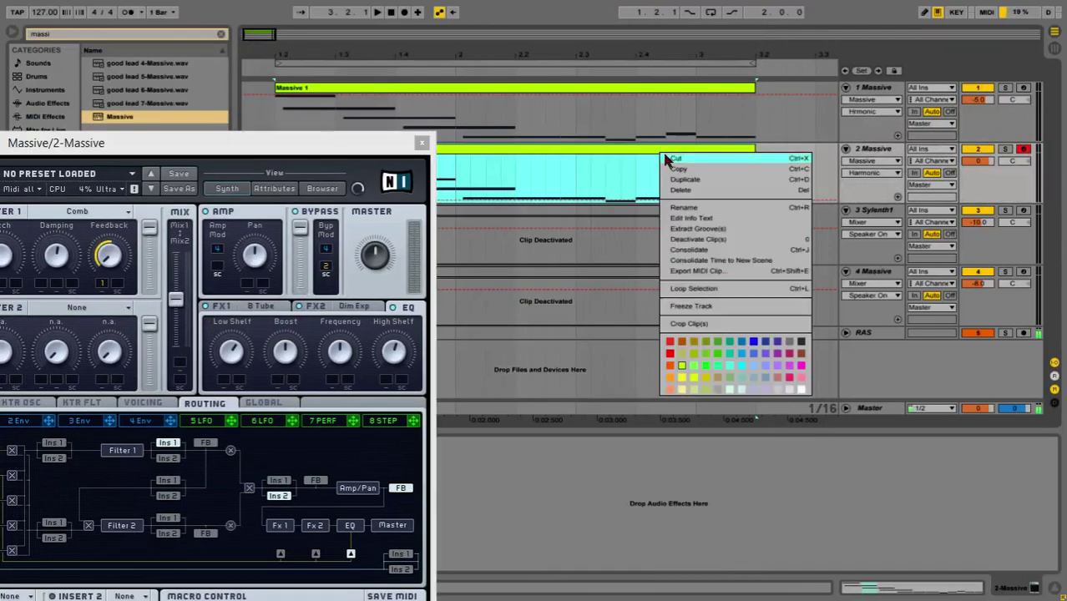
{"action": "left_click", "coordinate": [752, 353]}
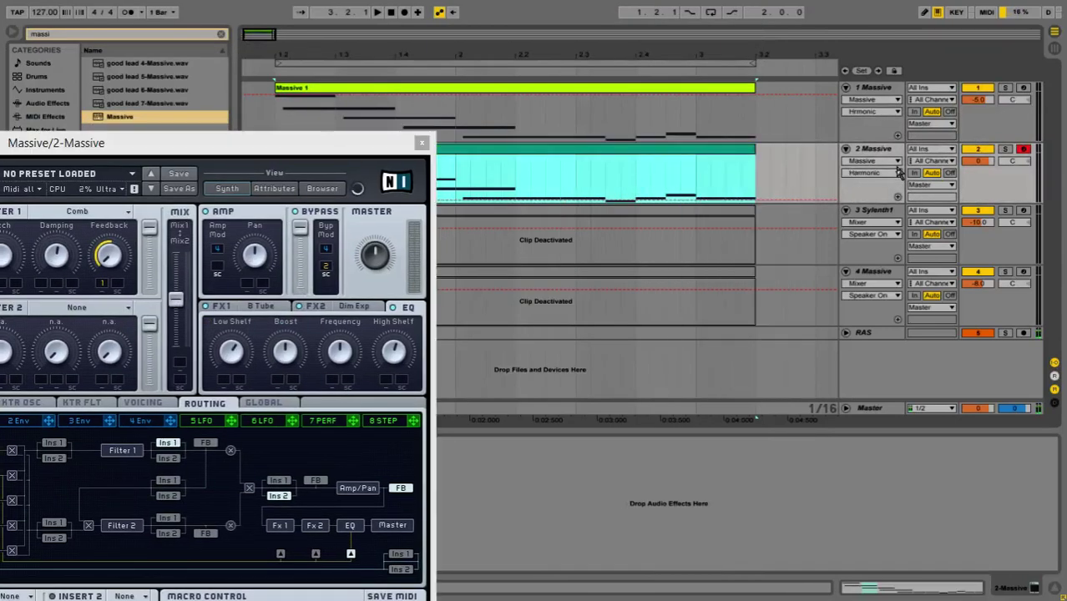
Step: Play tracks 1 and 2 together, deactivate the MIDI clip on track 1 and select track 2
{"action": "key", "text": "space"}
{"action": "left_click_drag", "start_coordinate": [376, 145], "coordinate": [722, 130]}
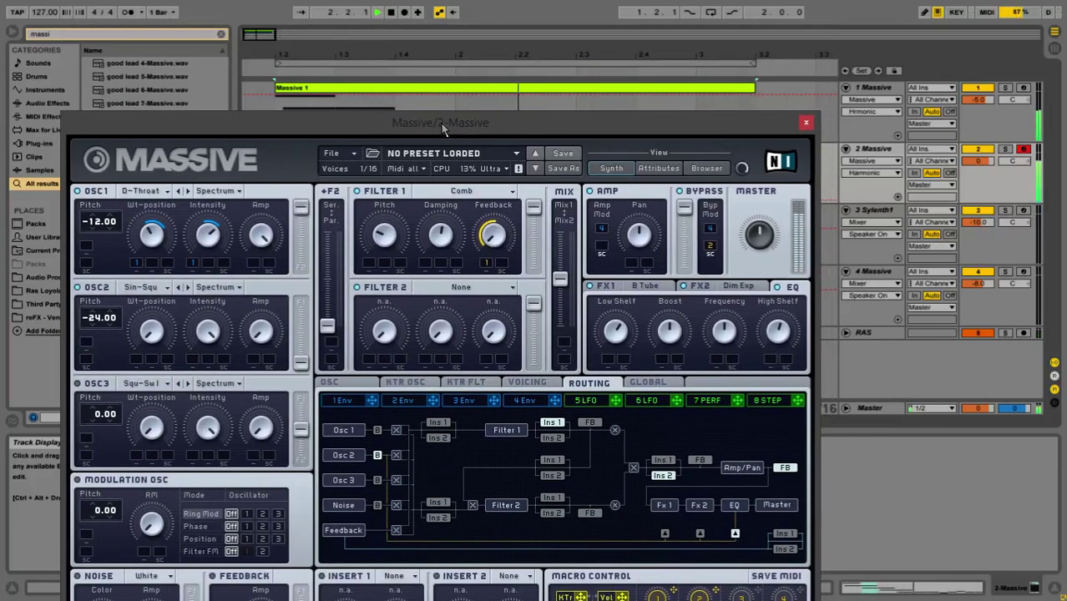
{"action": "left_click_drag", "start_coordinate": [442, 127], "coordinate": [443, 236]}
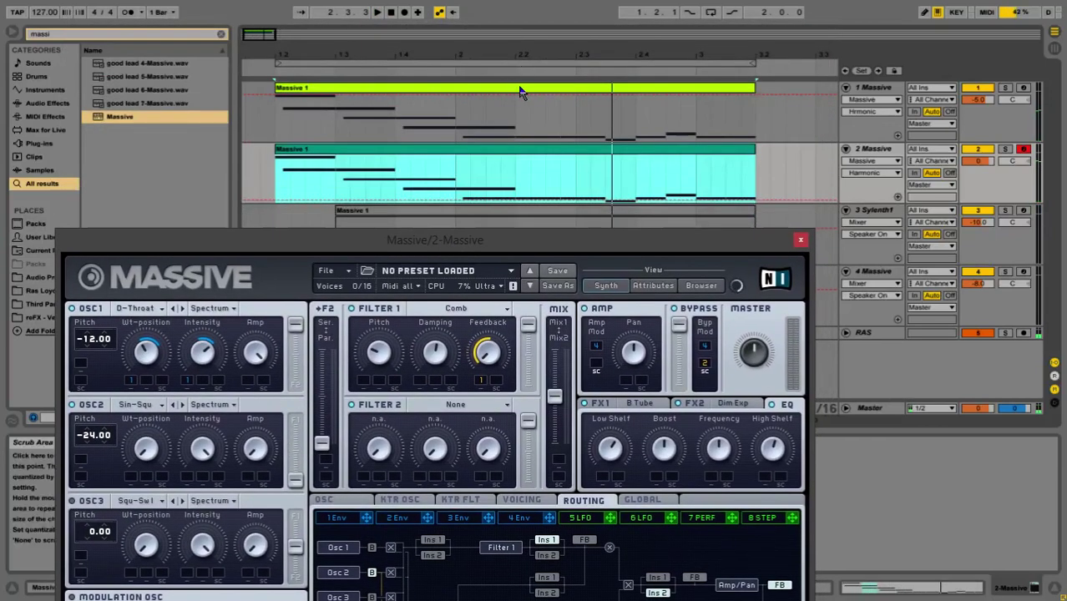
{"action": "left_click", "coordinate": [514, 99]}
{"action": "left_click", "coordinate": [892, 152]}
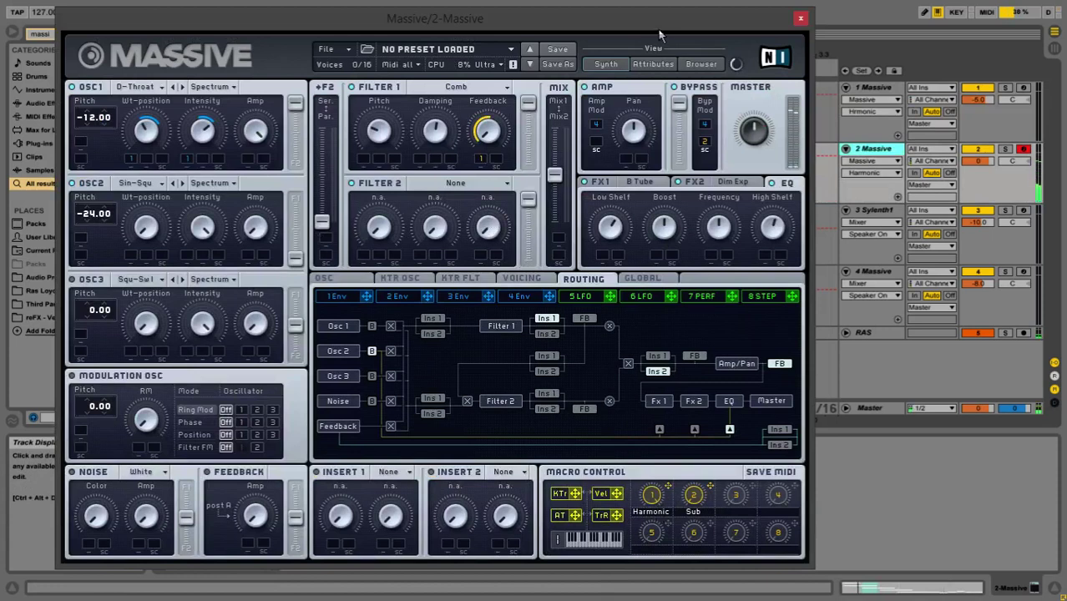
Step: Fine-tune the Filter 1 pitch in track 2's Massive patch and audition the copied clip on its own
{"action": "key", "text": "z"}
{"action": "left_click_drag", "start_coordinate": [384, 134], "coordinate": [387, 143]}
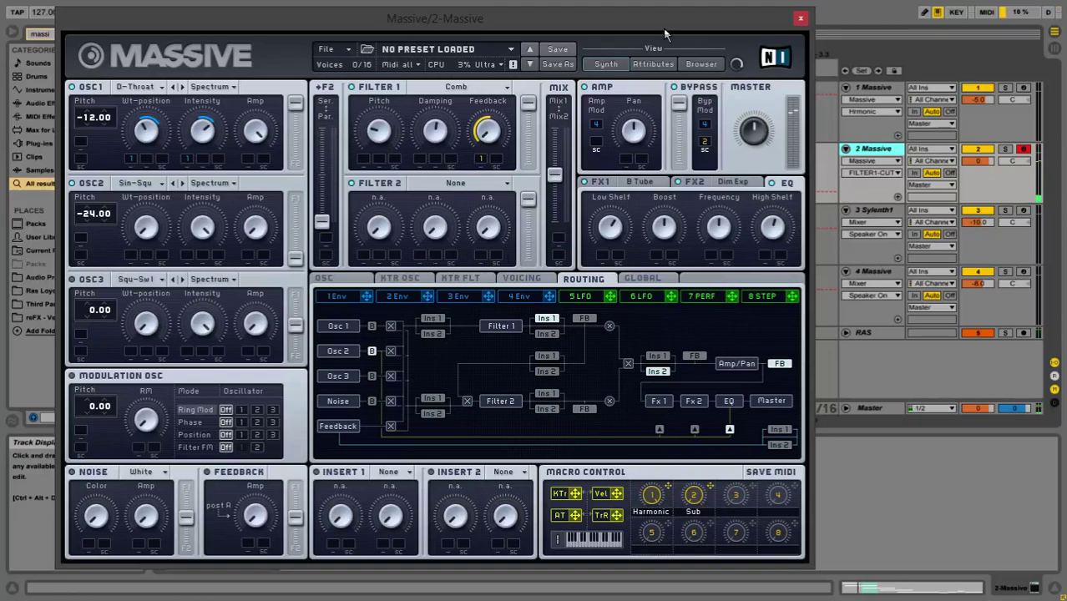
{"action": "left_click_drag", "start_coordinate": [663, 23], "coordinate": [679, 196]}
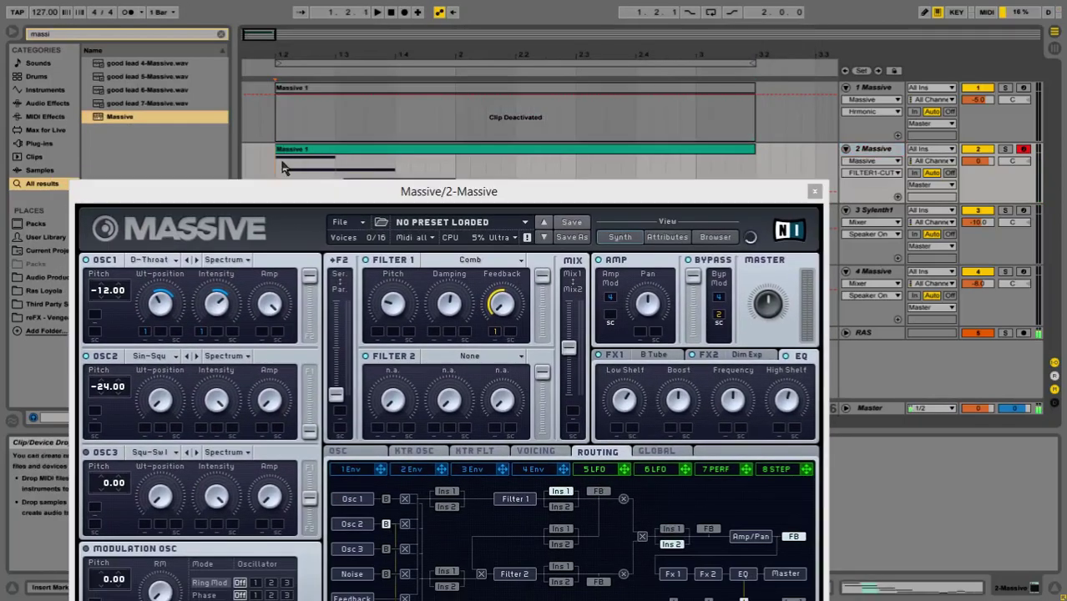
{"action": "left_click_drag", "start_coordinate": [519, 200], "coordinate": [489, 40]}
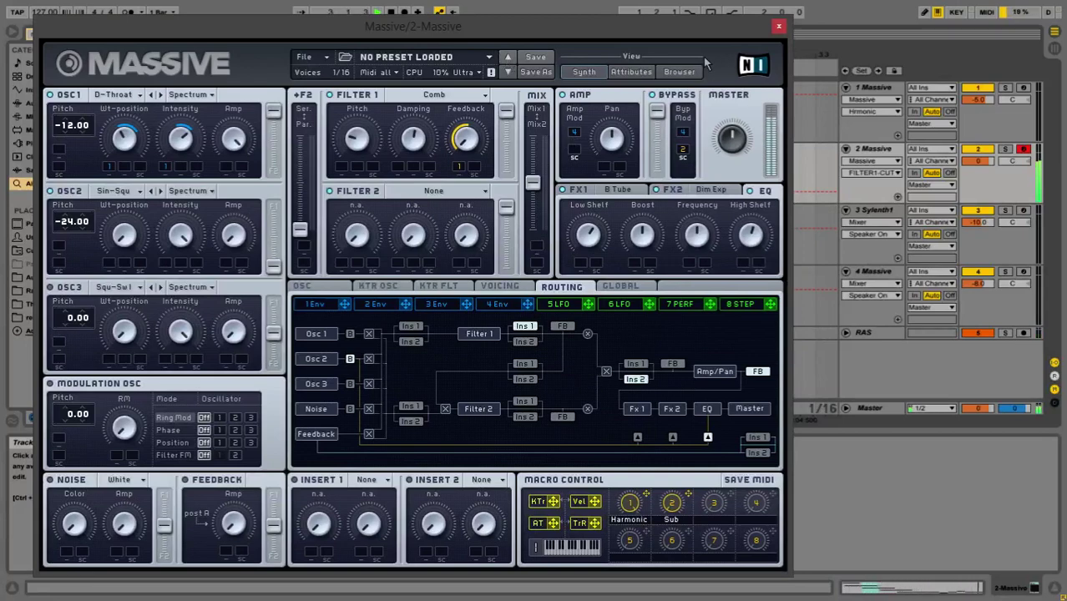
{"action": "left_click_drag", "start_coordinate": [706, 26], "coordinate": [712, 320]}
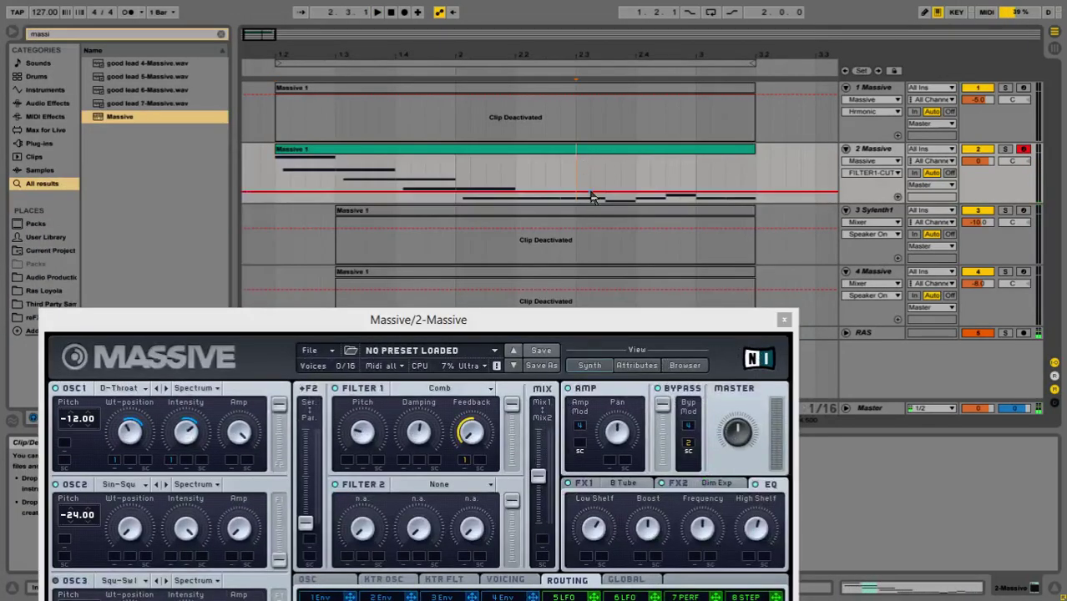
{"action": "left_click_drag", "start_coordinate": [588, 322], "coordinate": [594, 11]}
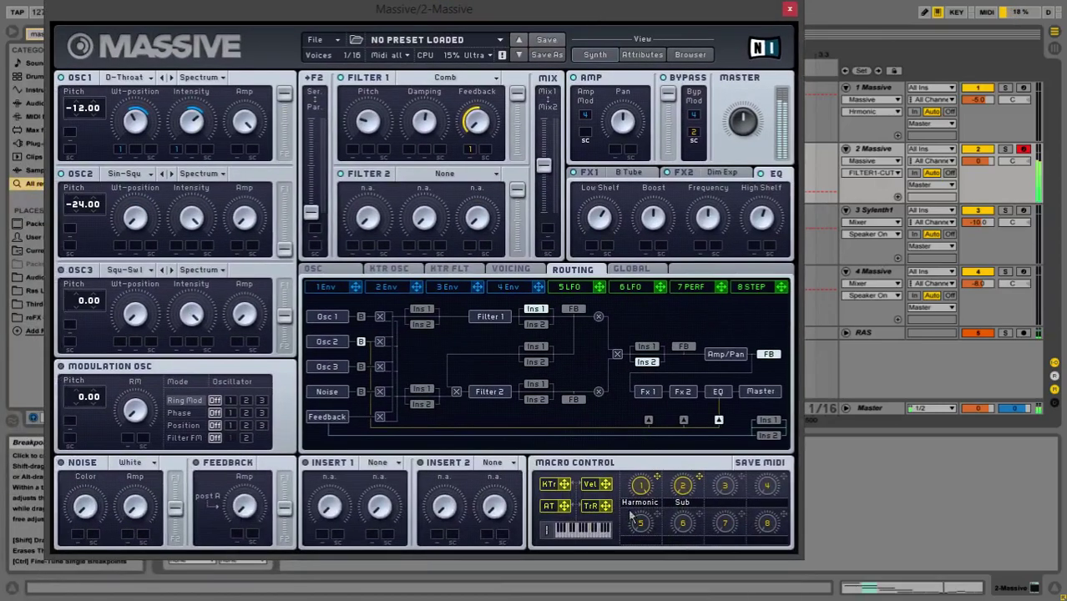
Step: Show the Harmonic macro in track 2's automation lane again and replay the copied clip
{"action": "left_click", "coordinate": [641, 485]}
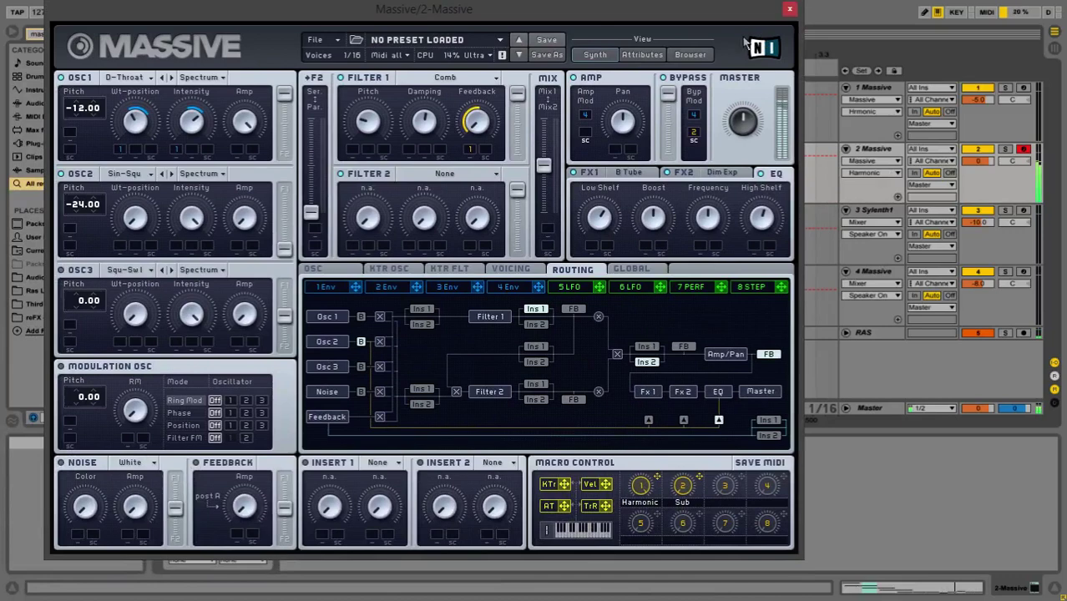
{"action": "left_click_drag", "start_coordinate": [721, 7], "coordinate": [704, 259]}
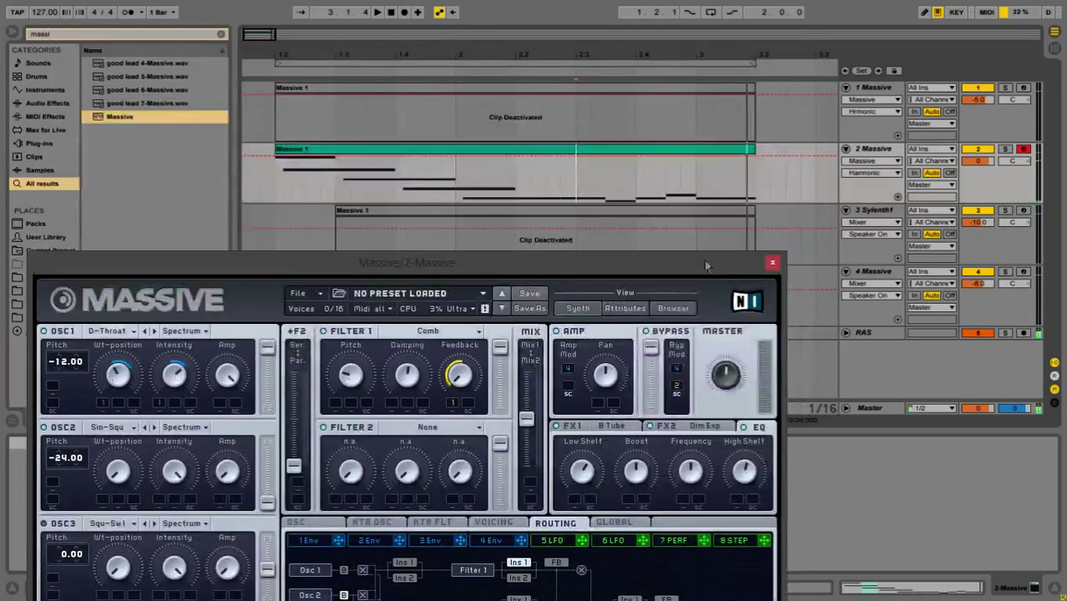
{"action": "left_click", "coordinate": [518, 155]}
{"action": "left_click_drag", "start_coordinate": [545, 265], "coordinate": [529, 36]}
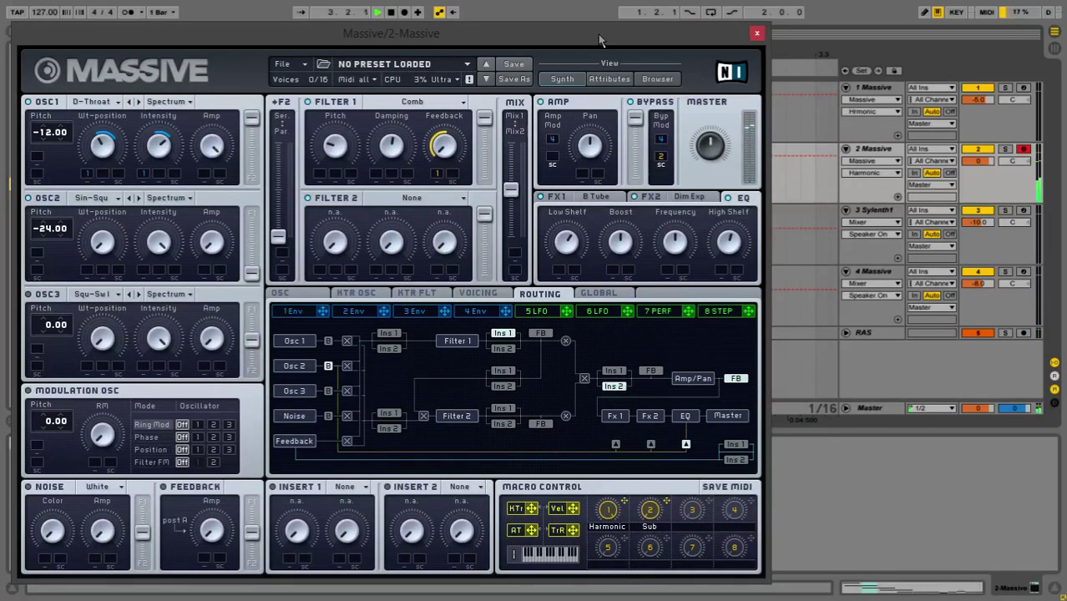
{"action": "left_click_drag", "start_coordinate": [603, 36], "coordinate": [681, 33]}
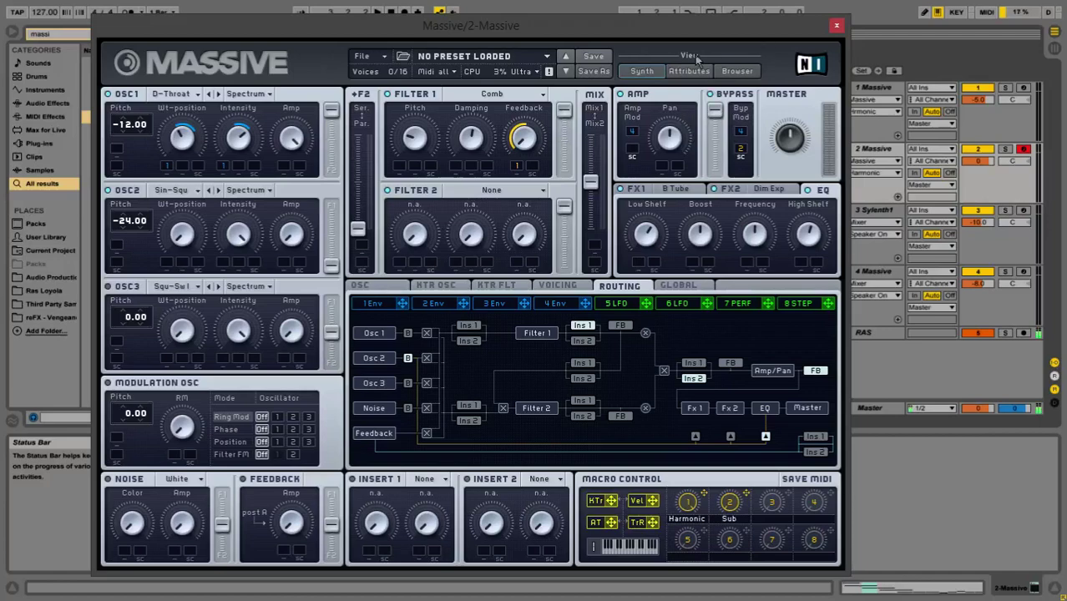
{"action": "left_click_drag", "start_coordinate": [681, 28], "coordinate": [723, 23]}
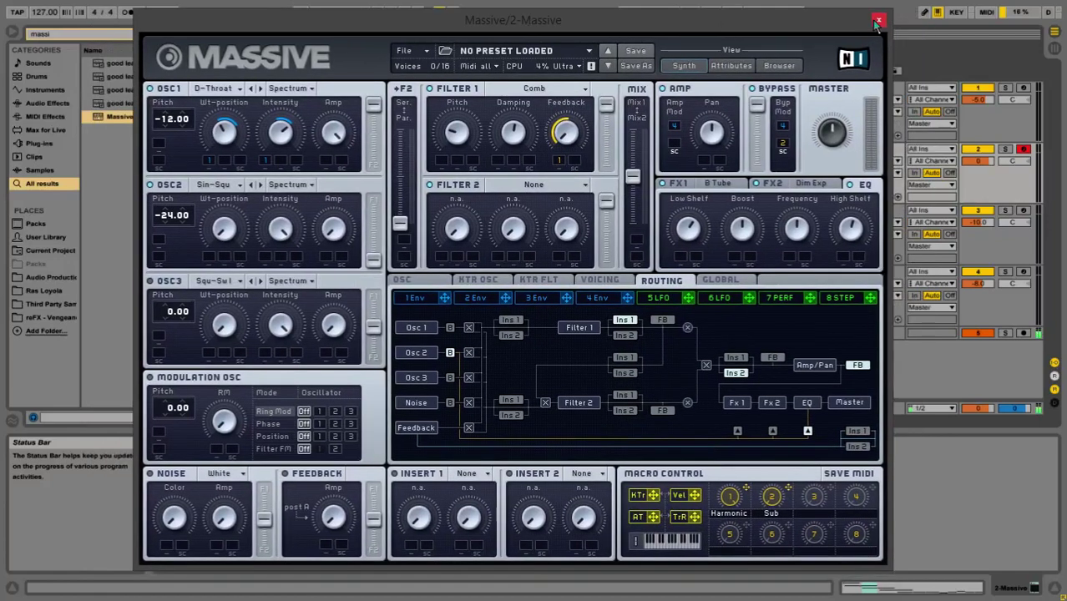
{"action": "left_click_drag", "start_coordinate": [650, 26], "coordinate": [637, 35]}
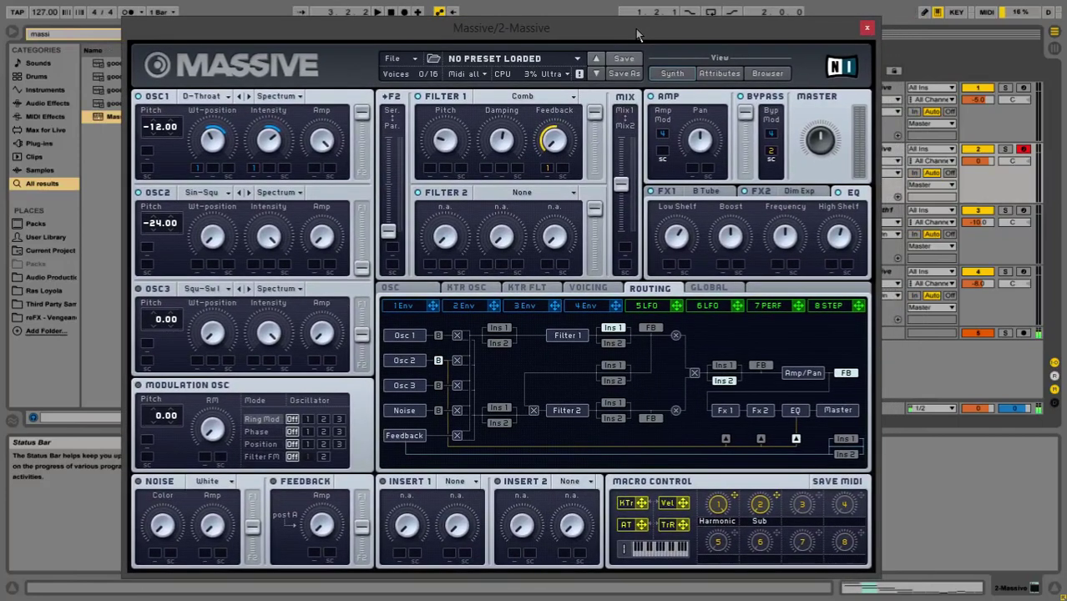